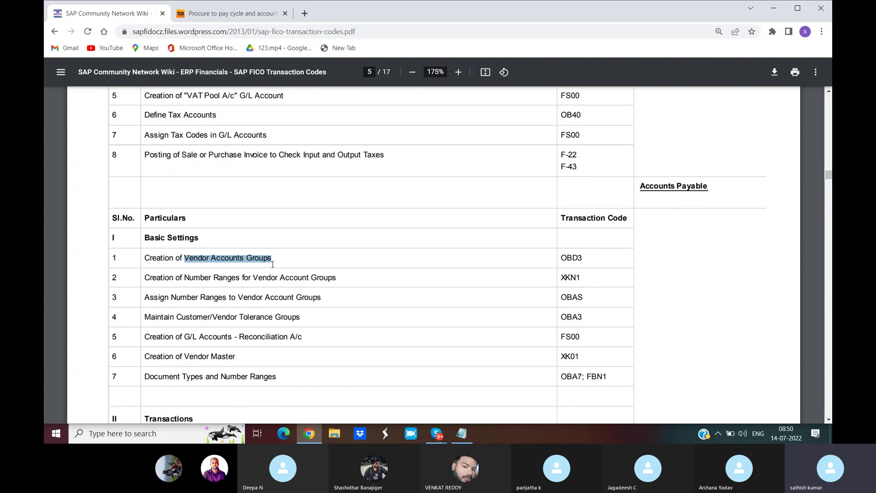
Step: Look up the transaction code for creating vendor account groups in the PDF's Accounts Payable basic settings
left_click_drag(561, 258, 599, 266)
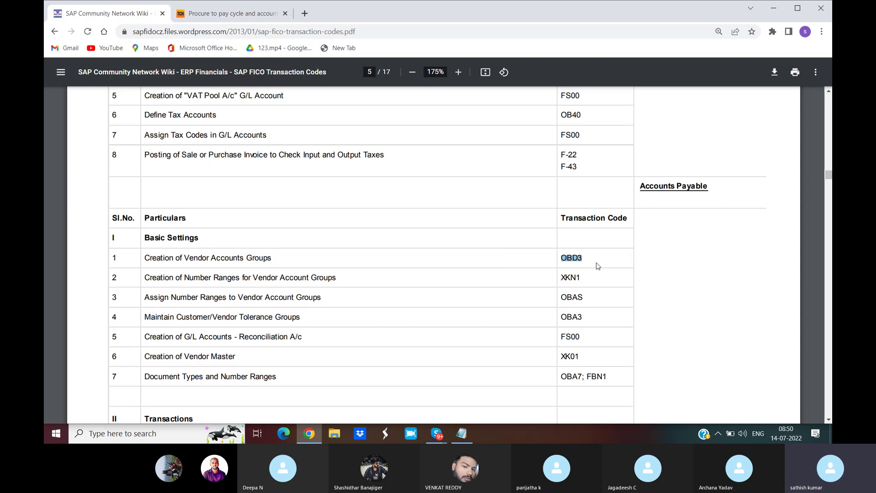
left_click(186, 258)
left_click_drag(186, 259, 275, 265)
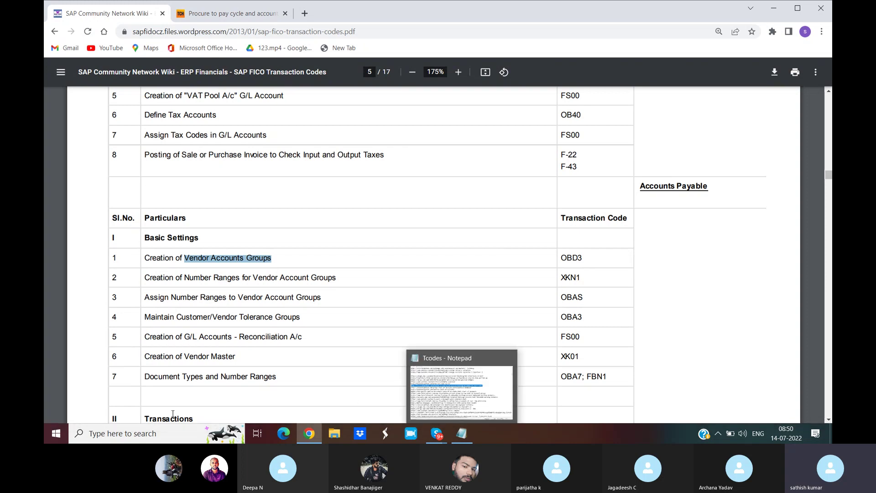
Step: Search Windows for "remote desktop connection" and open the Remote Desktop Connection app
left_click(140, 434)
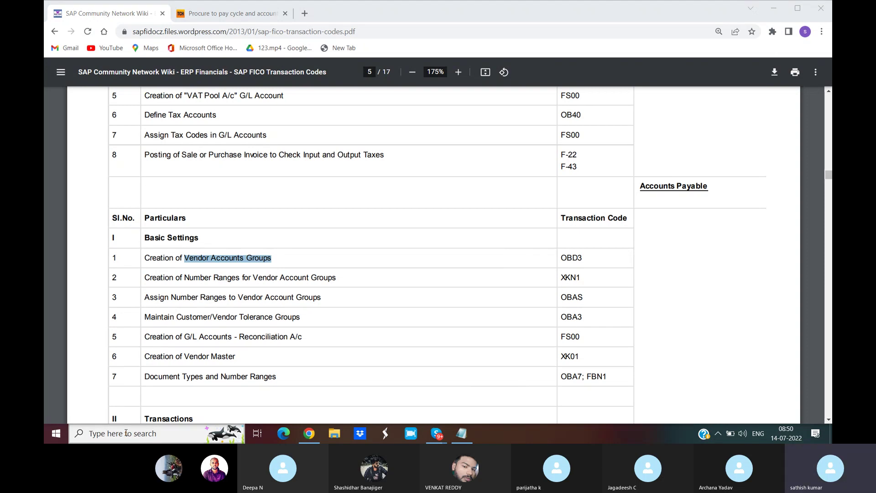
left_click(126, 433)
type("remote derktop conne")
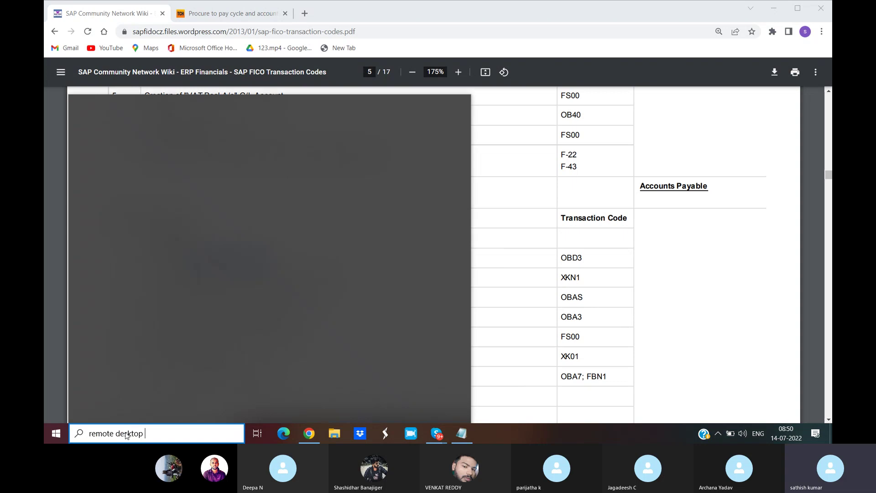
type("ction")
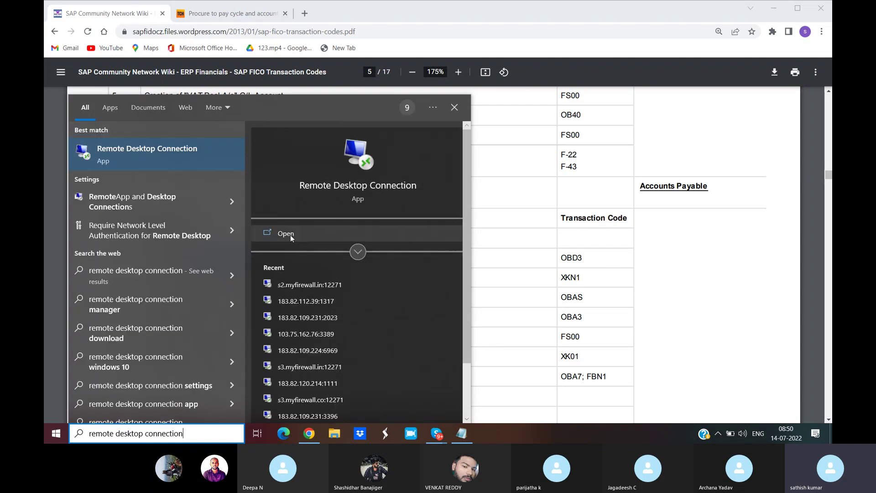
left_click(286, 234)
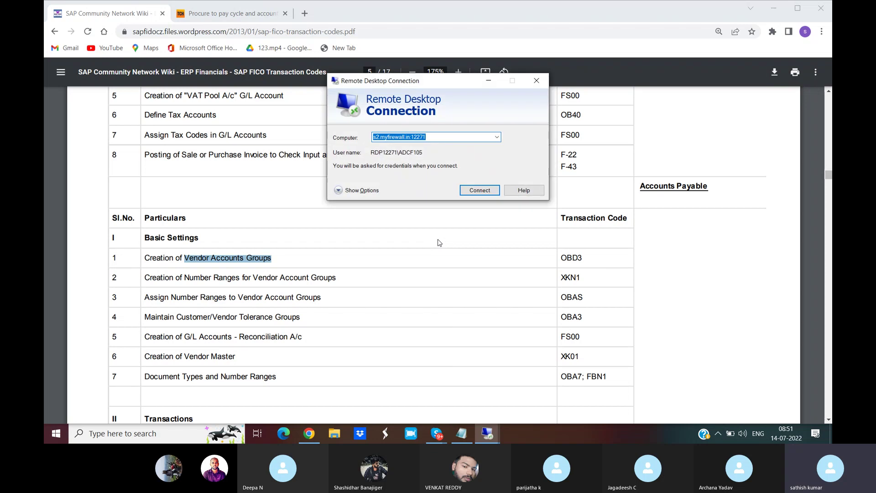
Step: Connect to the remote computer s2.myfirewall.in:12271, signing in with the account password
left_click(481, 191)
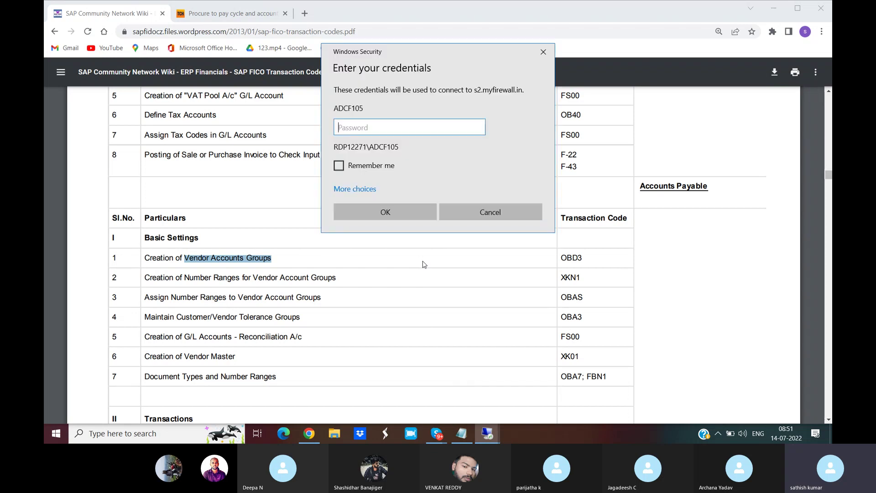
type("•••••")
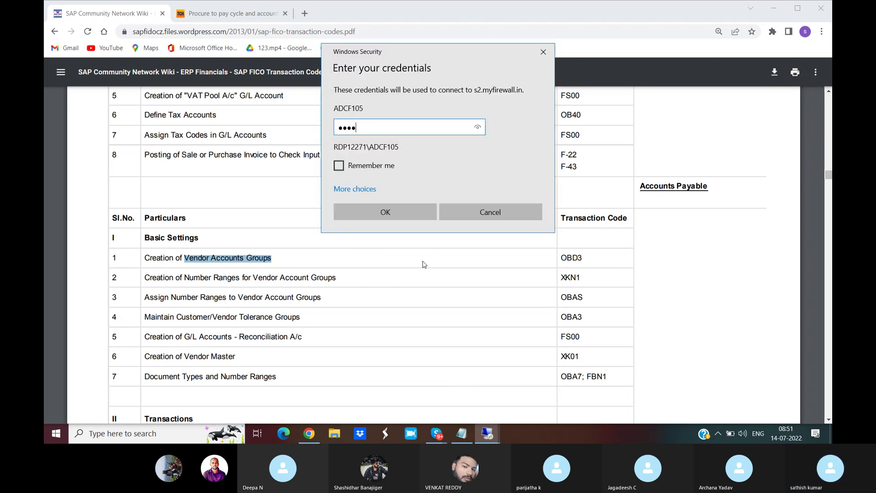
type("••••")
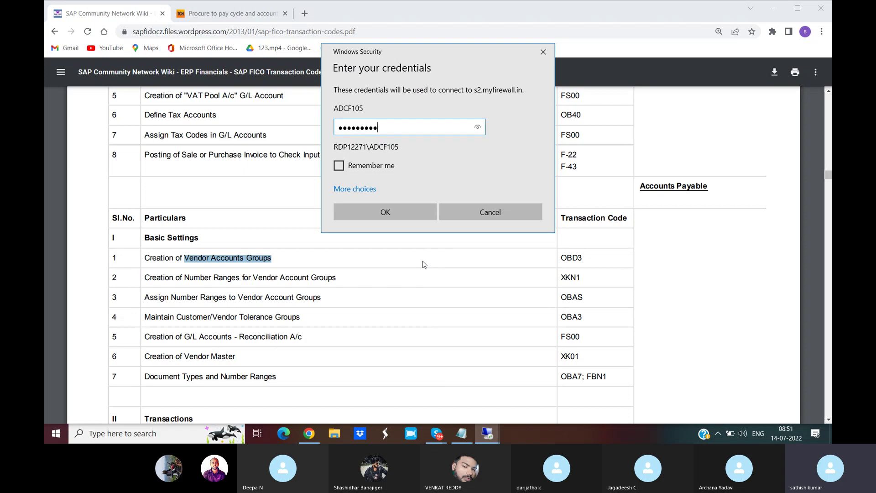
left_click(382, 212)
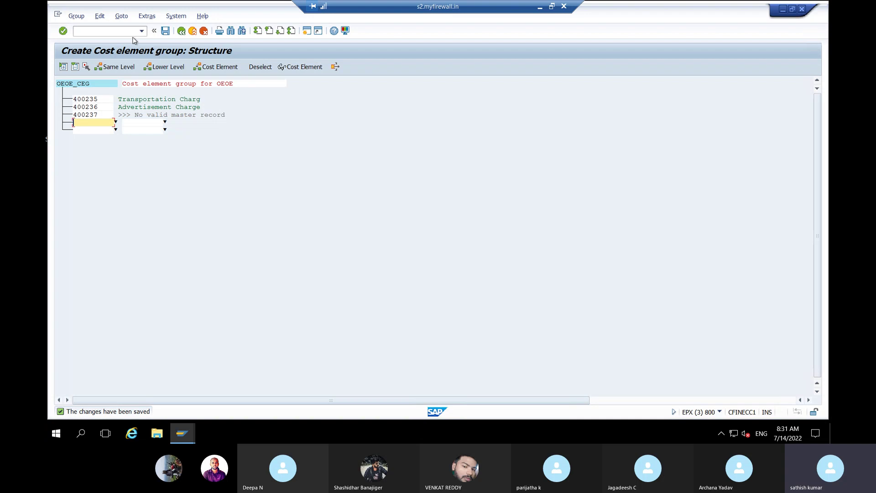
Step: Leave the cost element group screen and start transaction OBD3 to maintain vendor account groups
left_click(106, 29)
type("/NO")
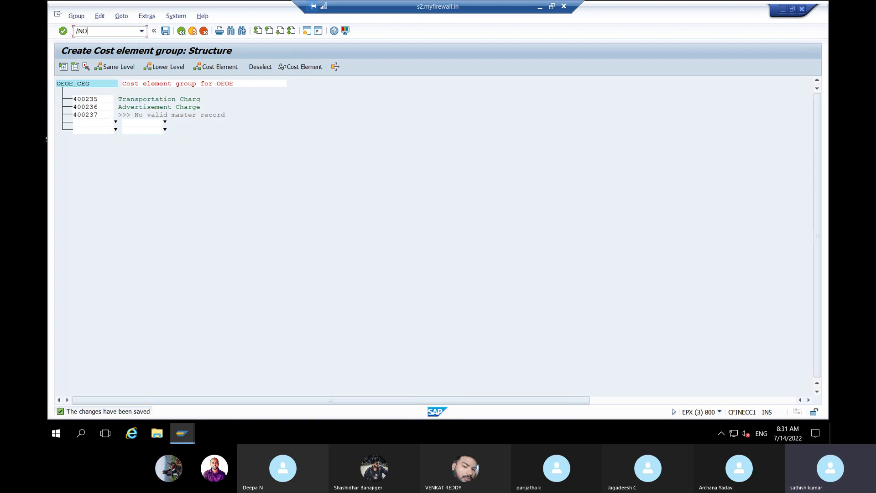
type("BD2")
key("Return")
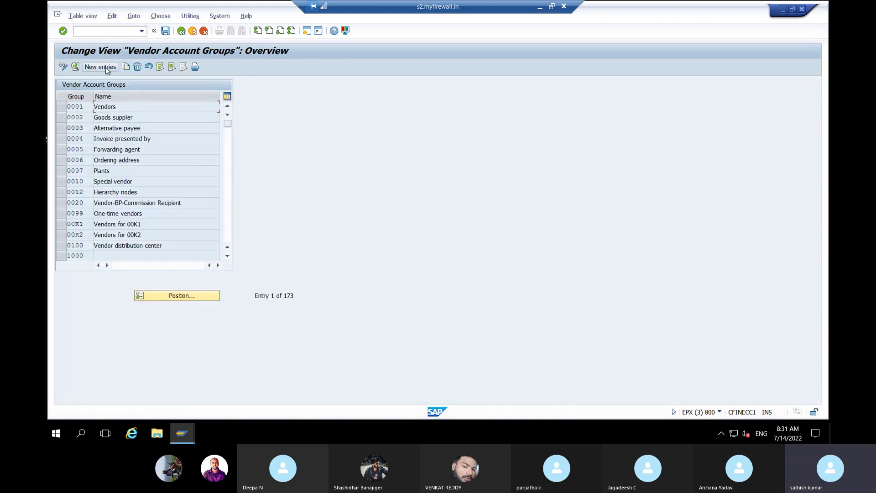
Step: Add a new vendor account group ALAL with the meaning "Domestic vendors for ALAL", leaving One-time account unselected
left_click(104, 68)
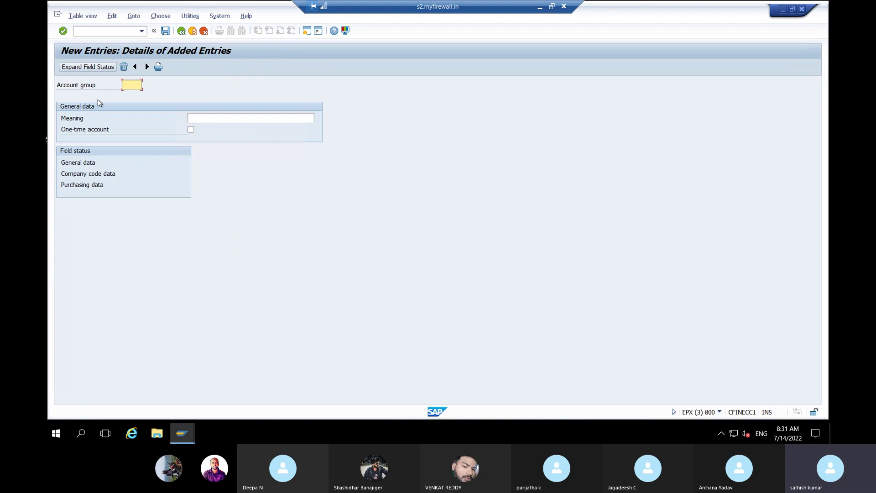
left_click(131, 84)
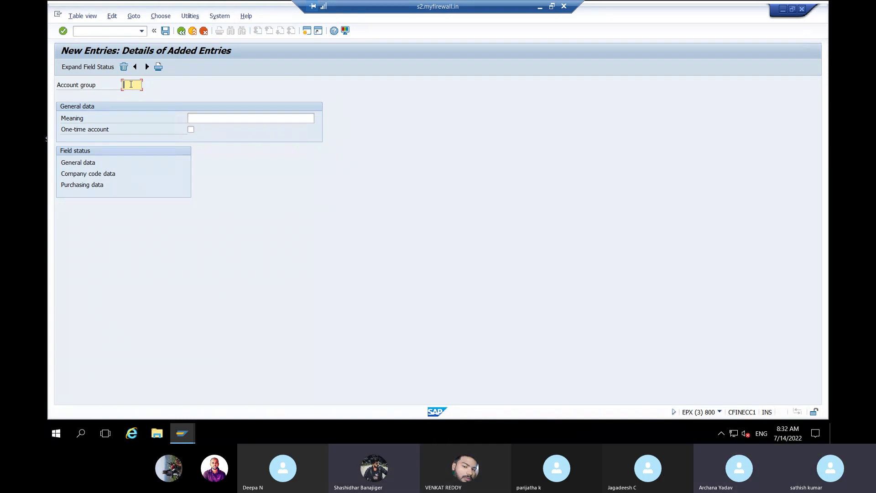
type("A1A")
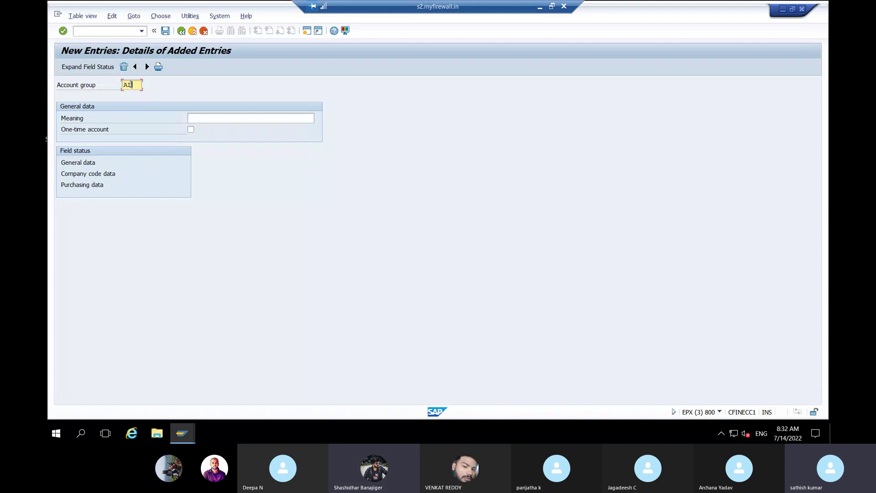
type("L")
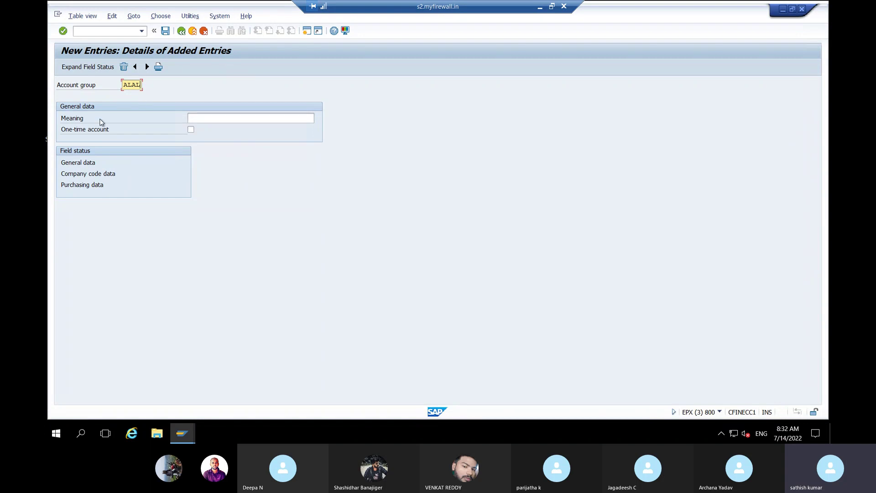
left_click(204, 120)
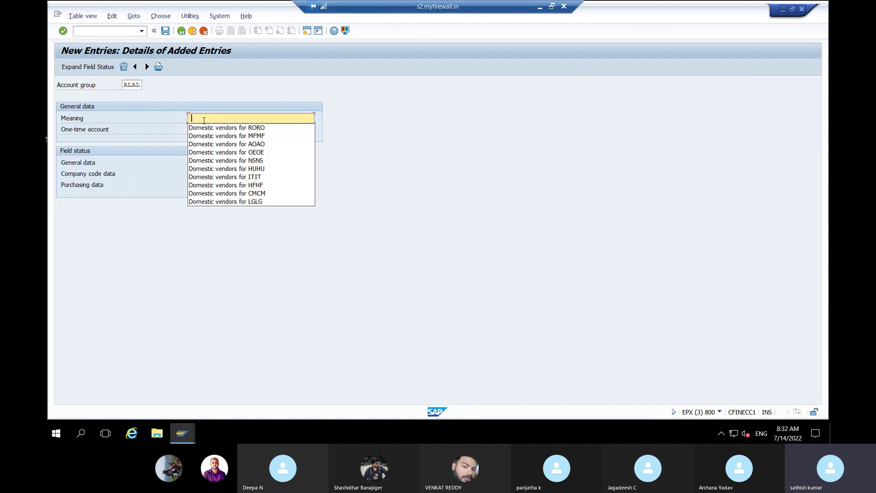
left_click(208, 128)
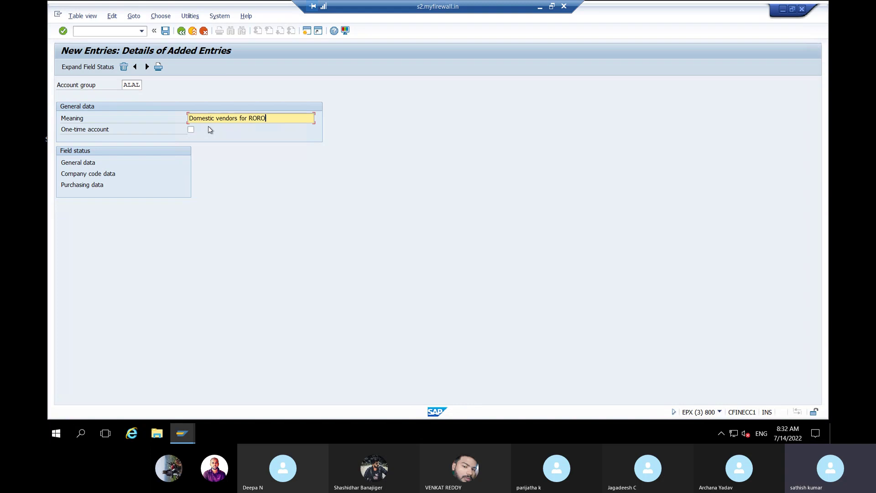
key("BackSpace")
key("BackSpace")
key("BackSpace")
key("BackSpace")
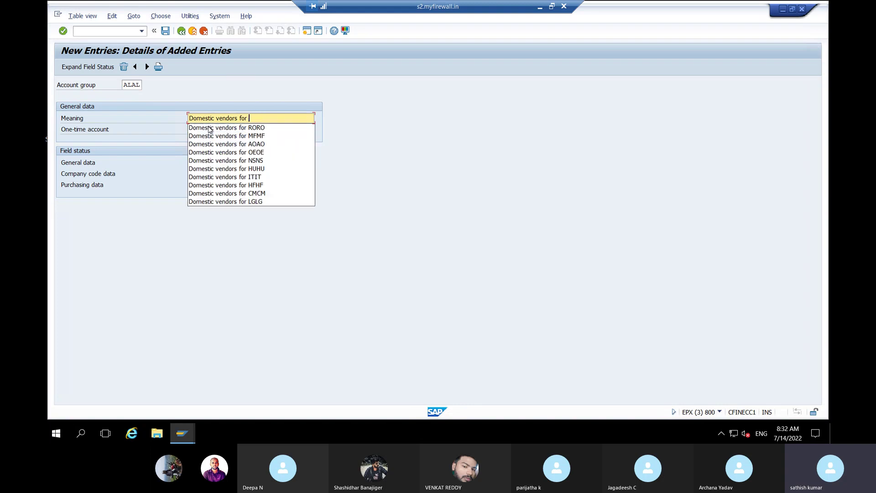
type("ALAL")
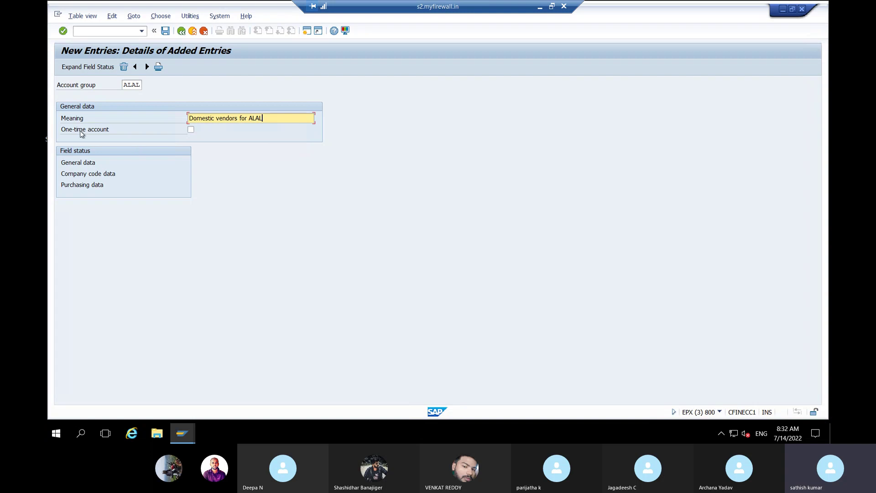
left_click(192, 130)
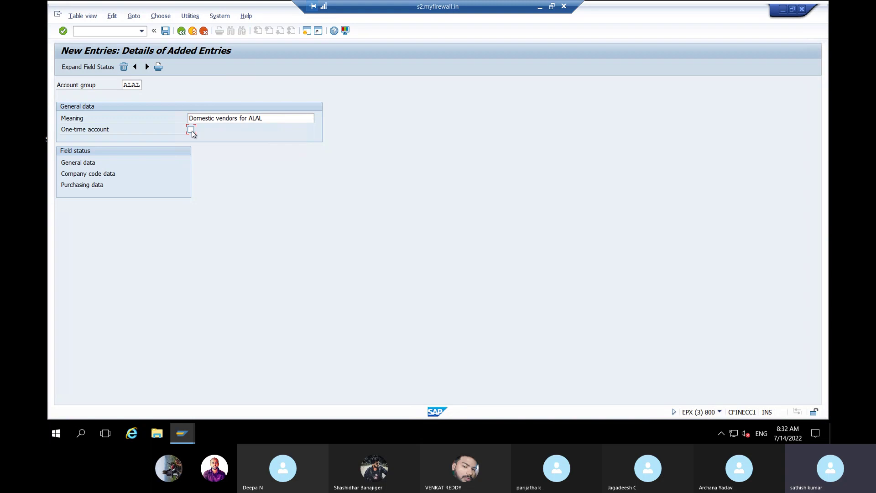
Step: Examine the Address field status settings in the general data of account group ALAL and return to its details
left_click(88, 167)
double_click(91, 164)
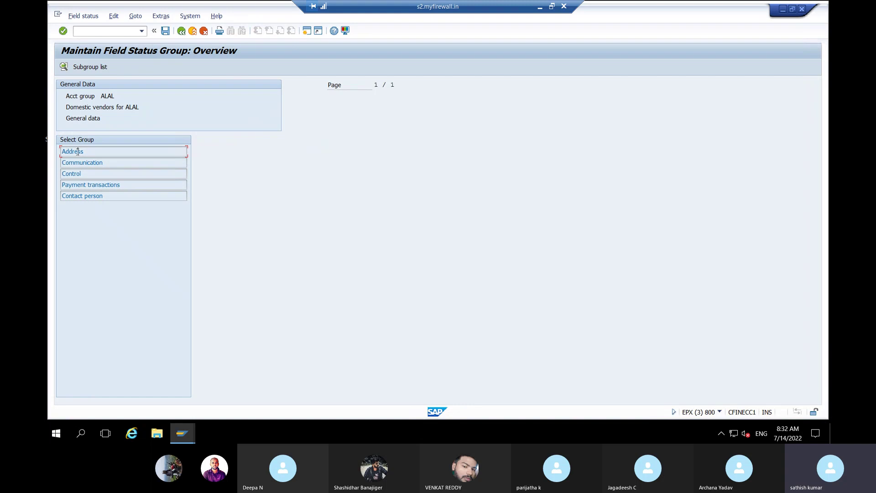
double_click(77, 151)
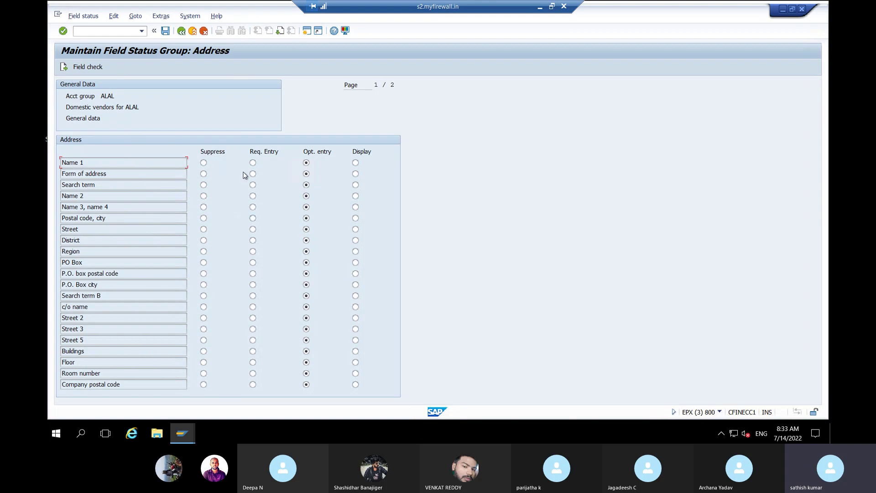
left_click(181, 31)
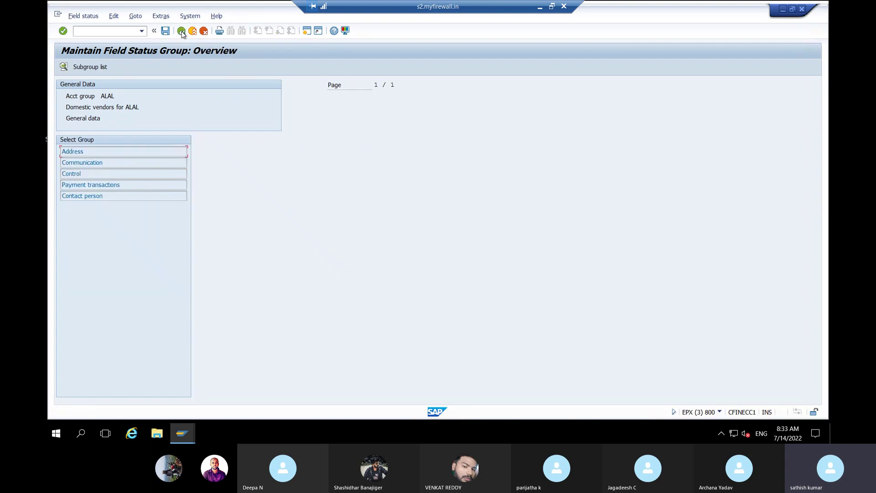
left_click(182, 32)
Step: Make Reconciliation account, Sort key and Terms of payment required entries in the company code data field status, and save the account group
left_click(95, 178)
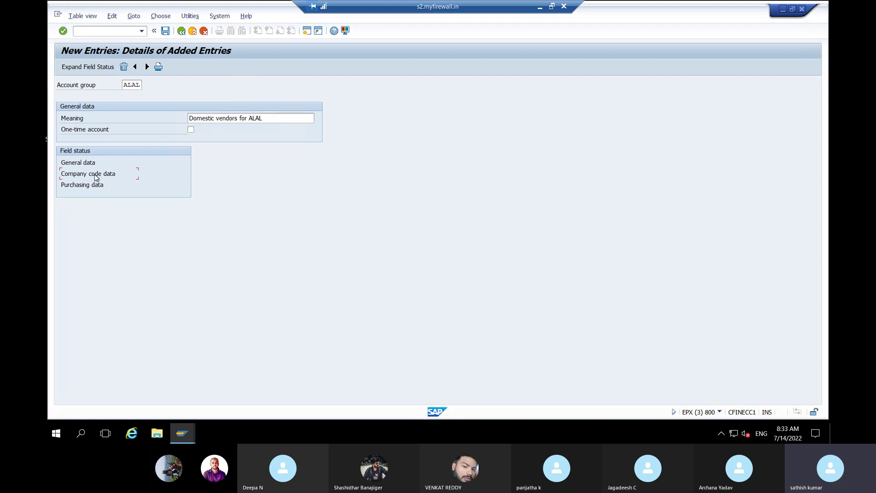
double_click(92, 177)
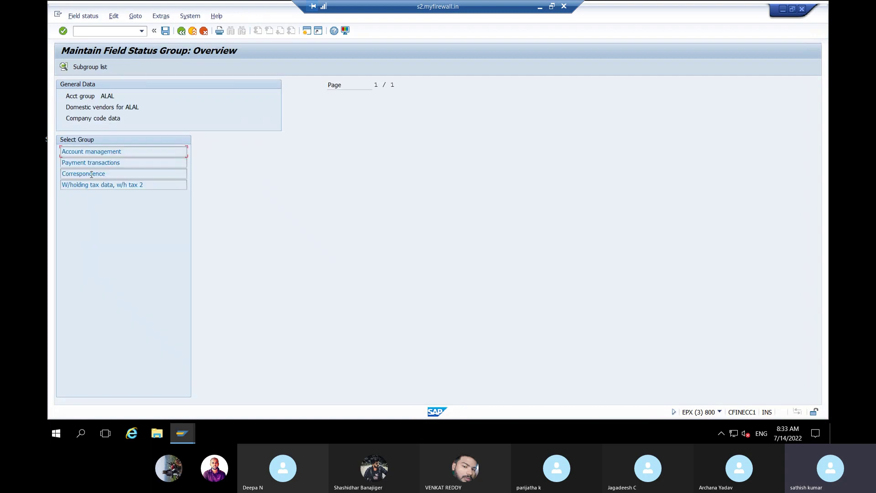
double_click(90, 151)
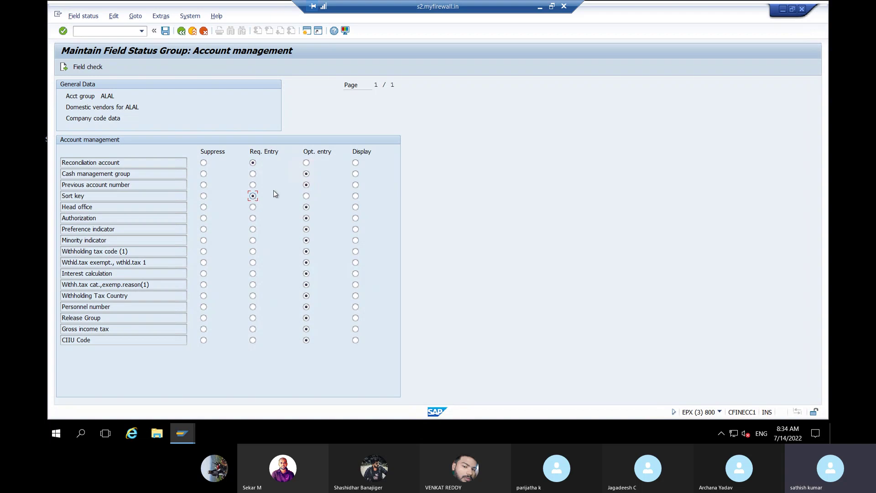
left_click(64, 68)
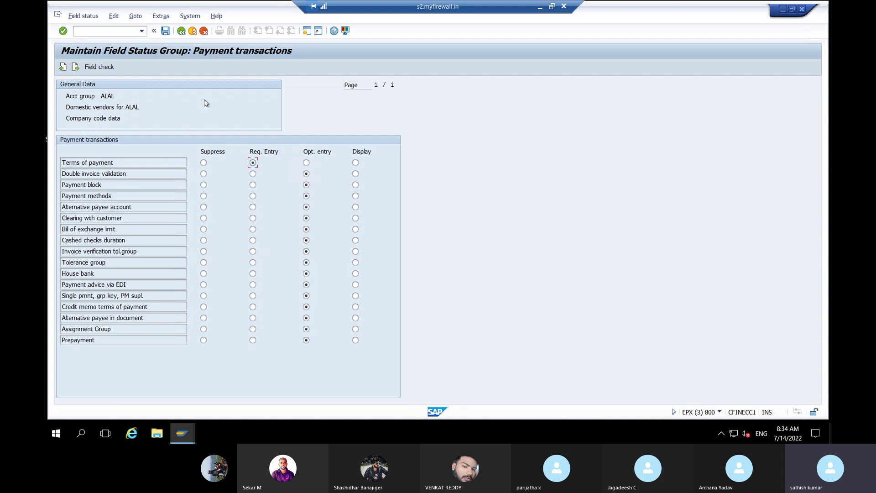
left_click(165, 32)
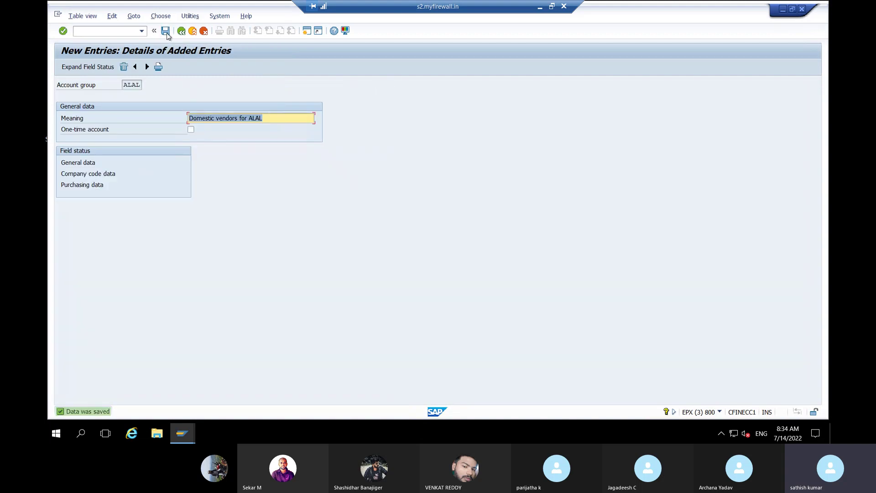
Step: Examine the Purchasing data field status settings of account group ALAL and return to its details
left_click(84, 190)
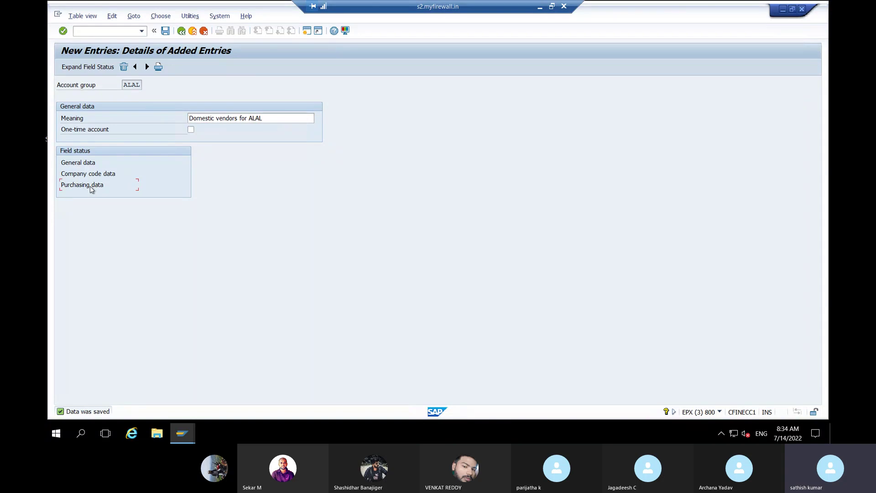
double_click(92, 189)
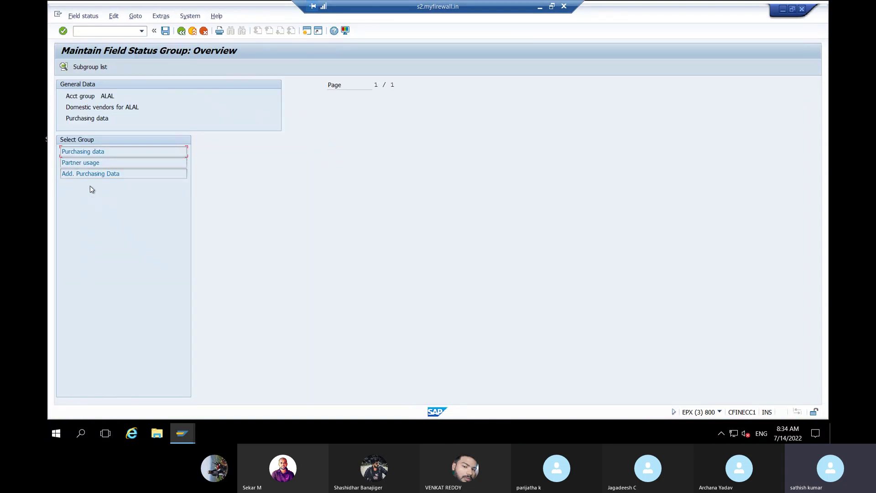
double_click(93, 153)
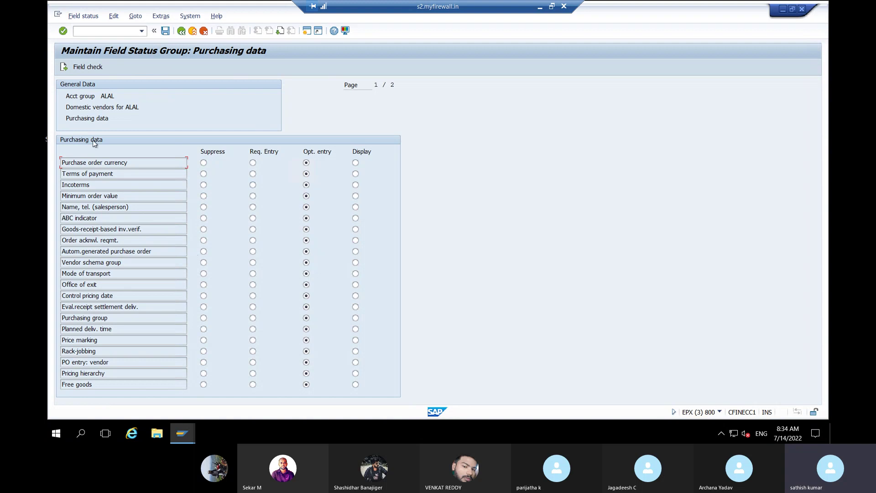
left_click(181, 30)
left_click(181, 30)
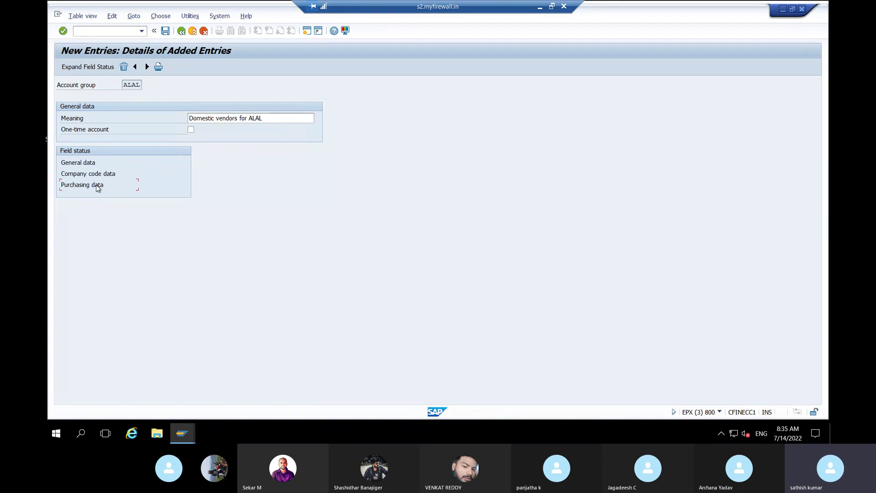
left_click(216, 118)
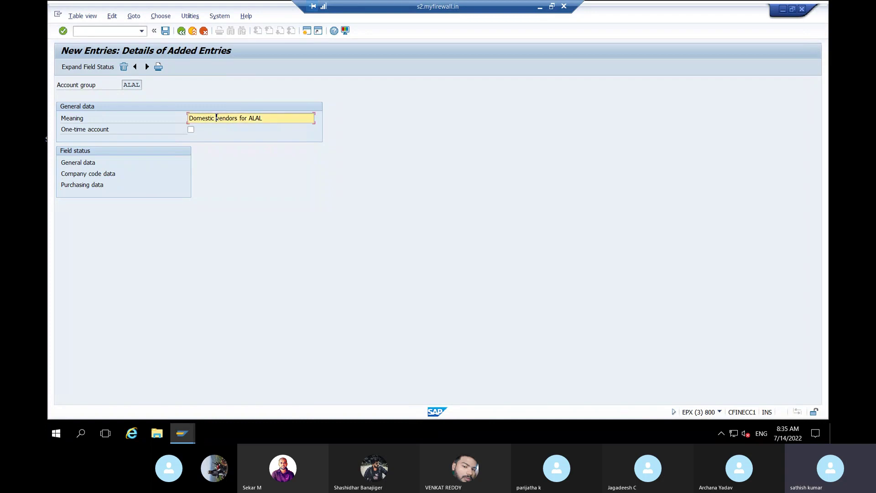
left_click(128, 86)
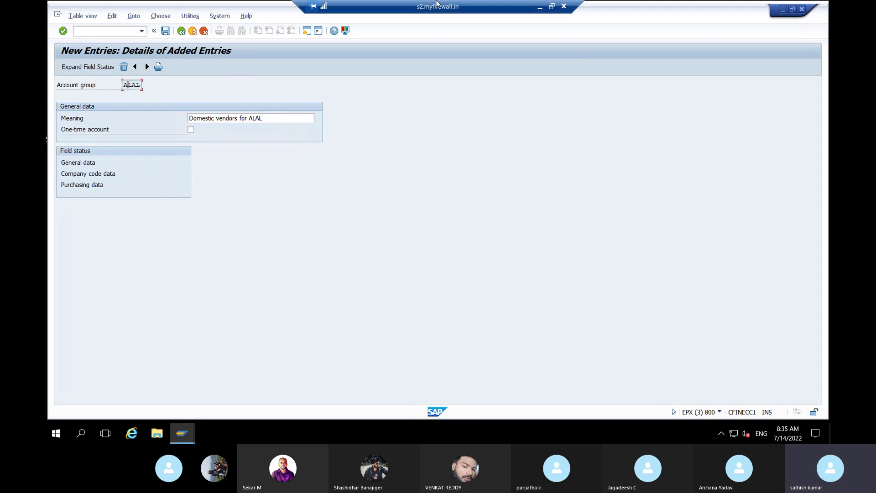
Step: Look up the transaction code for creating vendor account group number ranges in the browser's SAP FICO code list, and return to SAP
left_click(540, 7)
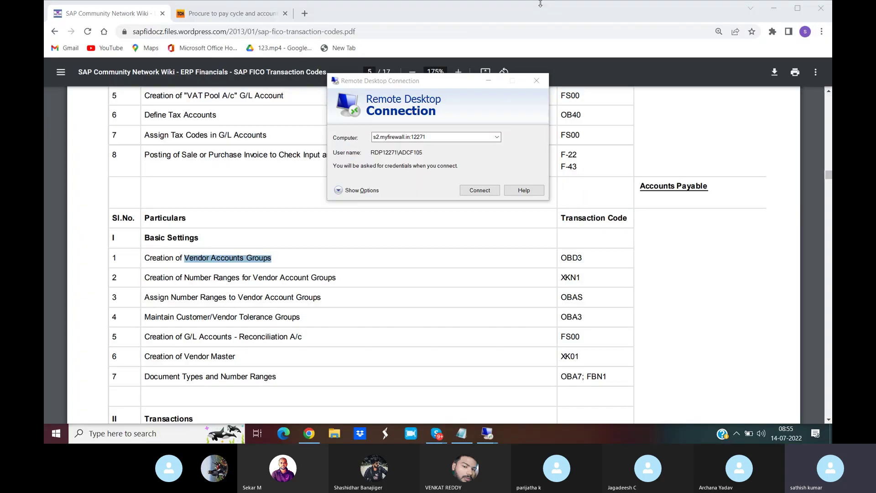
left_click(492, 80)
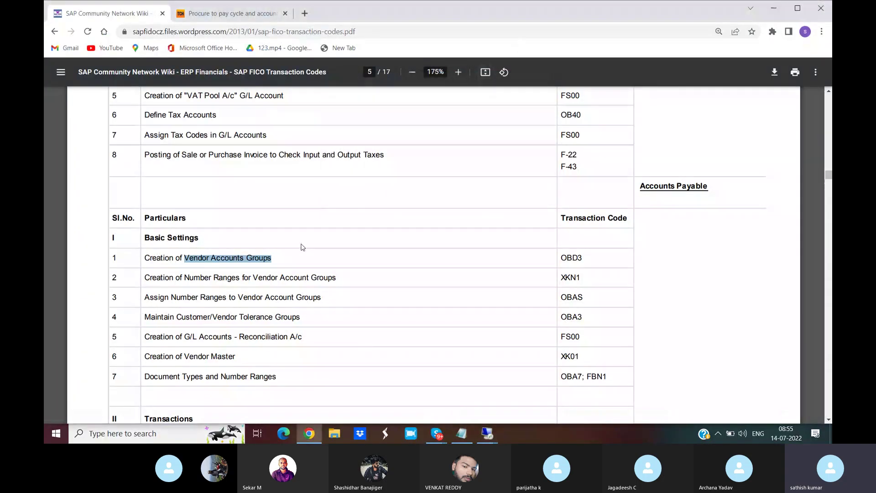
left_click_drag(150, 278, 580, 278)
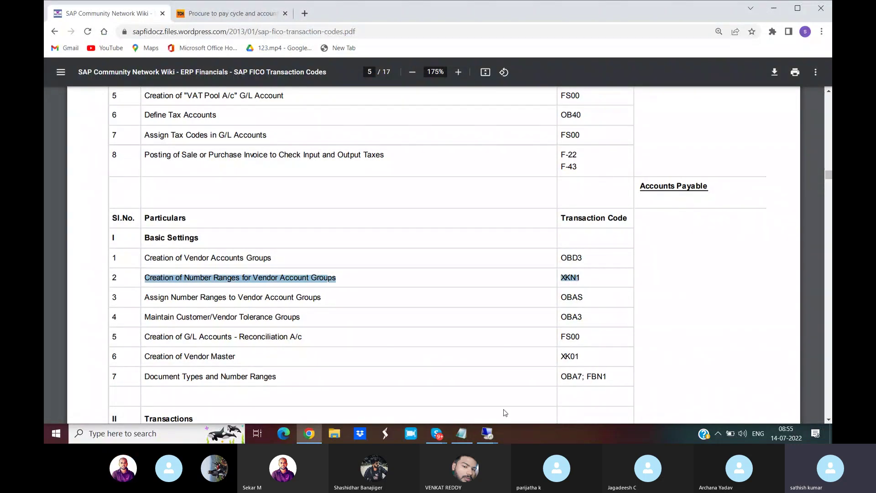
mouse_move(487, 439)
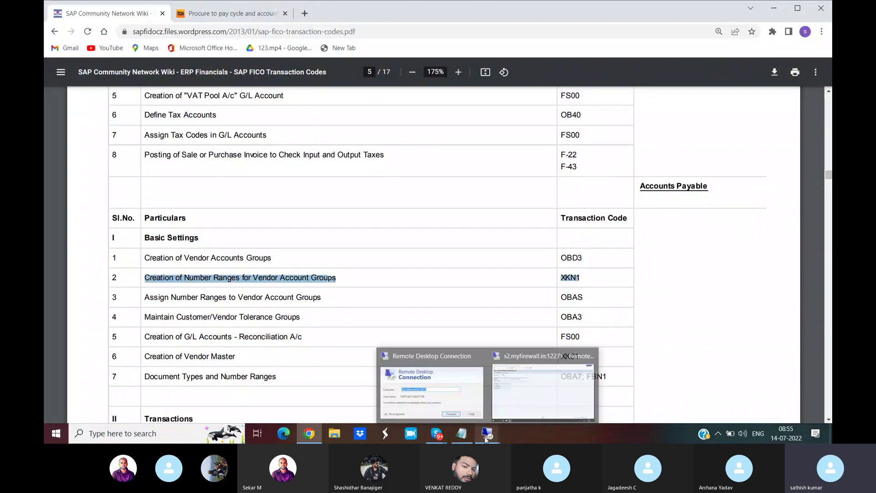
left_click(523, 395)
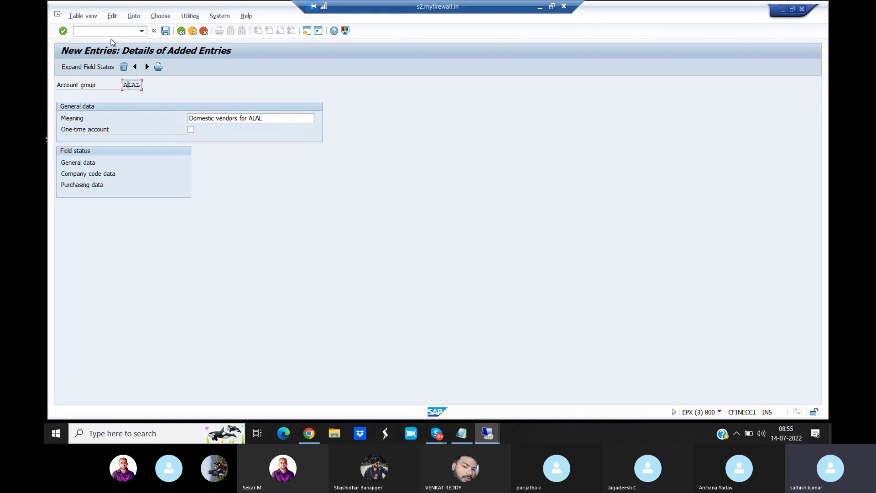
Step: Open the vendor number range intervals for maintenance with transaction XKN1 and select interval 39
type("/NXKN1")
key("Return")
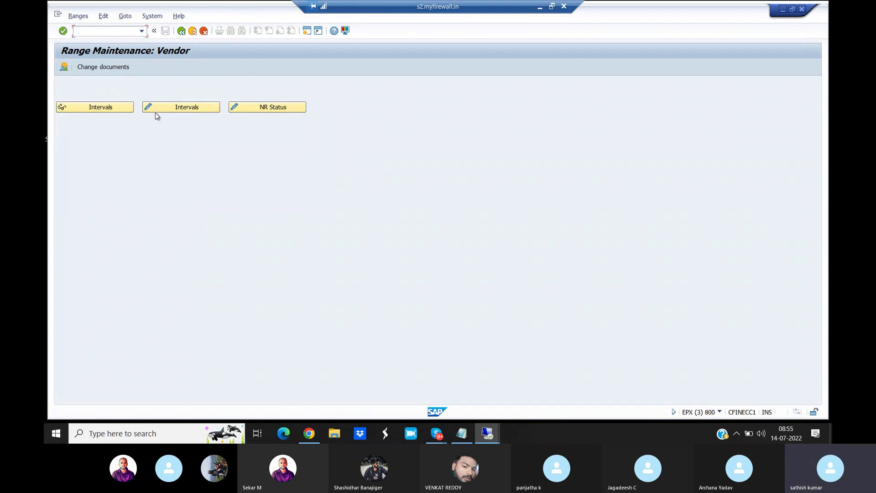
left_click(175, 114)
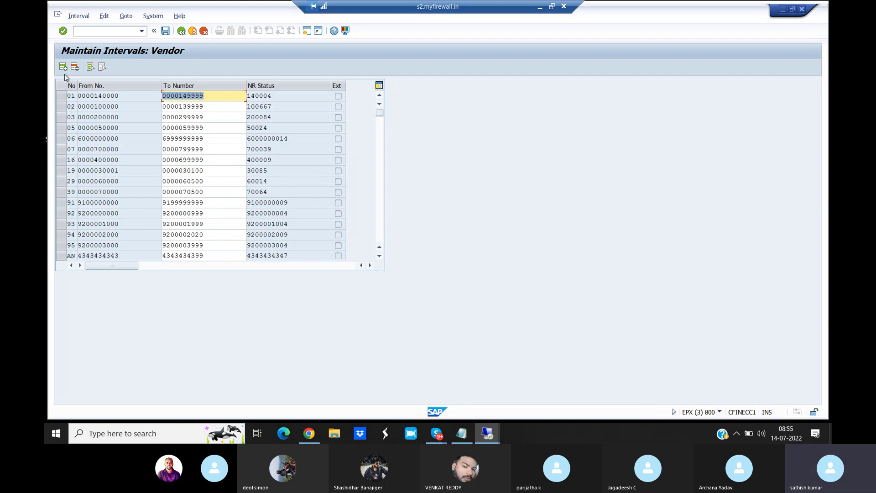
left_click(74, 96)
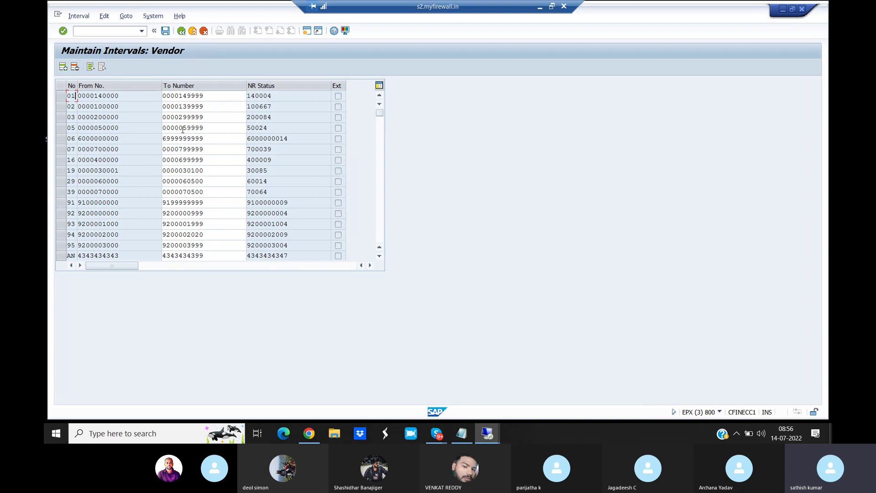
left_click(62, 194)
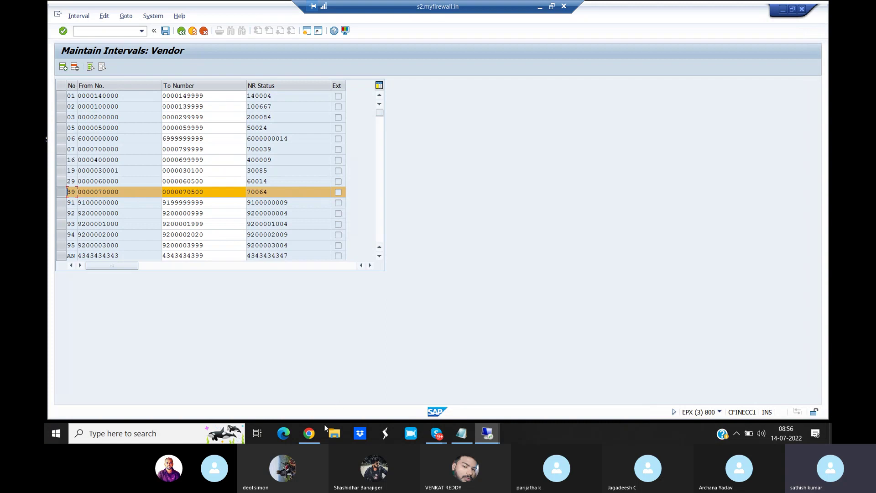
Step: Look up the transaction code for assigning number ranges to vendor account groups in the browser's code list, and return to SAP
left_click(317, 437)
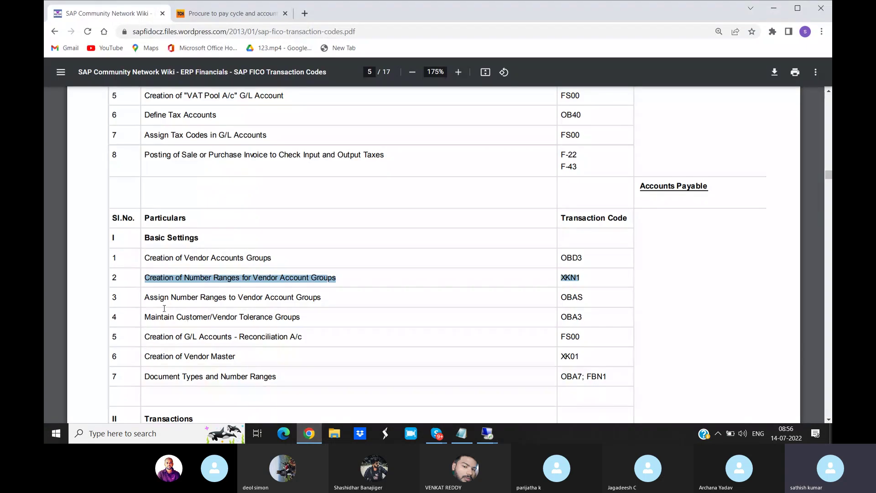
left_click_drag(148, 300, 592, 297)
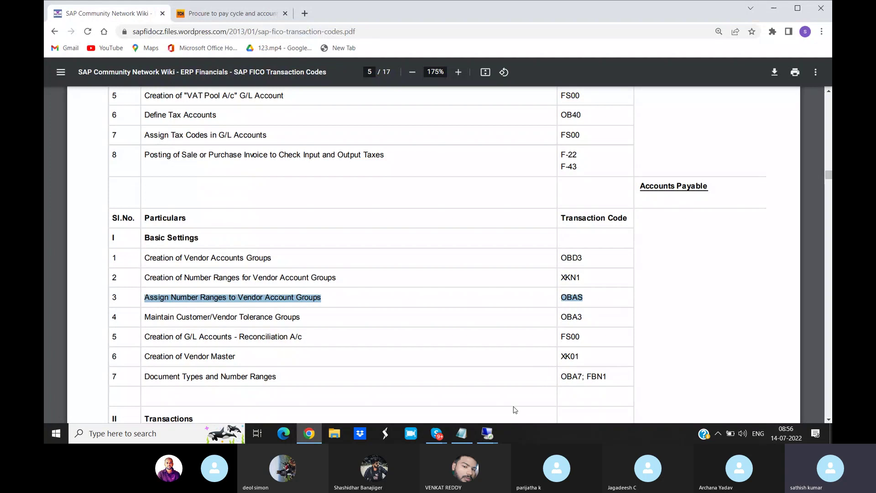
mouse_move(488, 433)
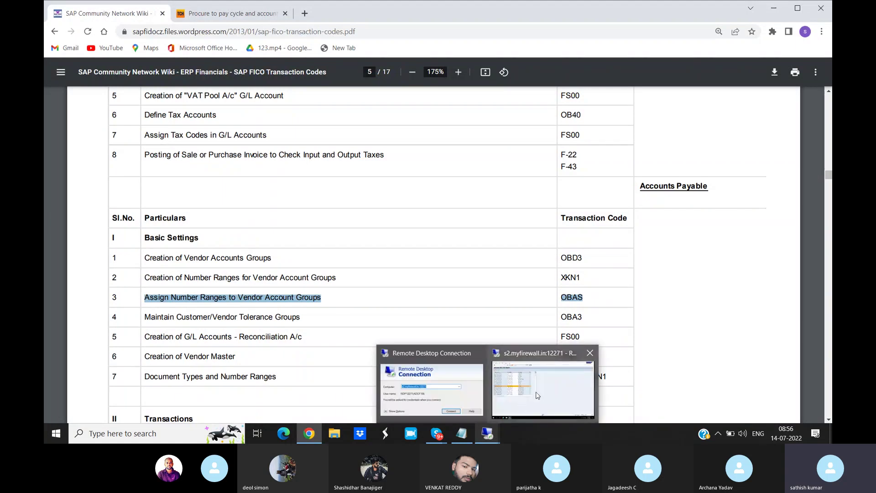
left_click(537, 396)
type("/NOBAS")
key("Return")
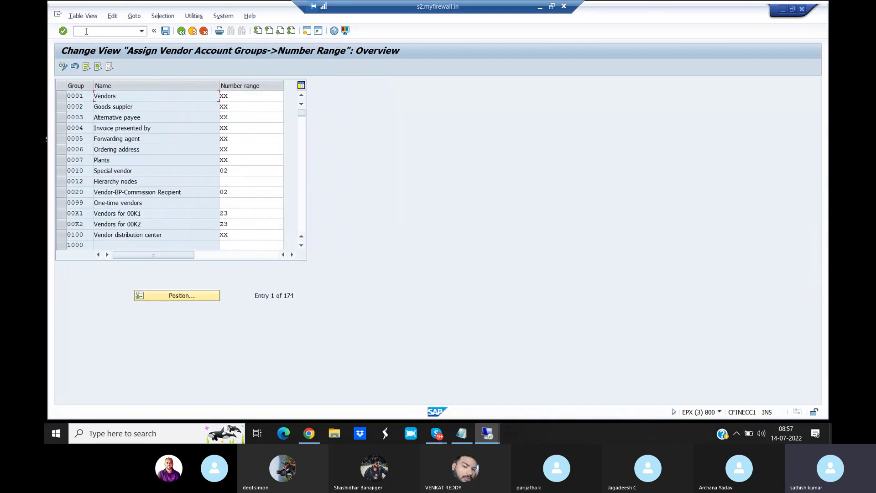
left_click(191, 297)
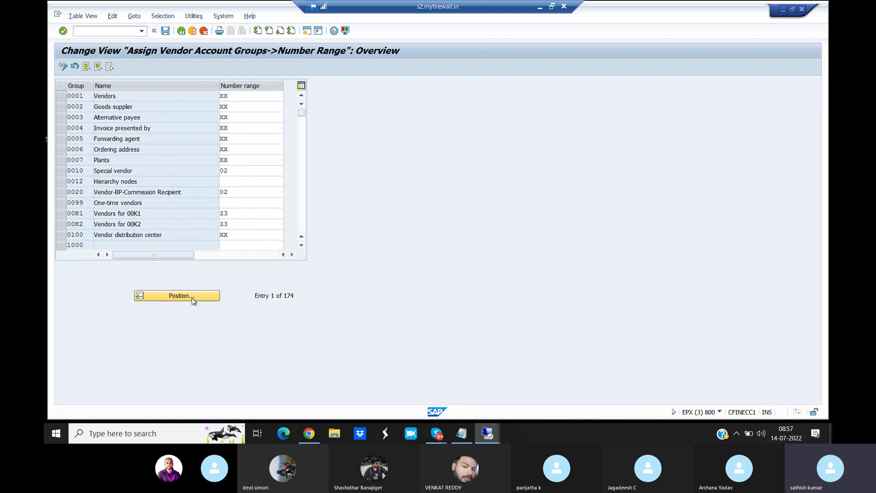
type("AOA")
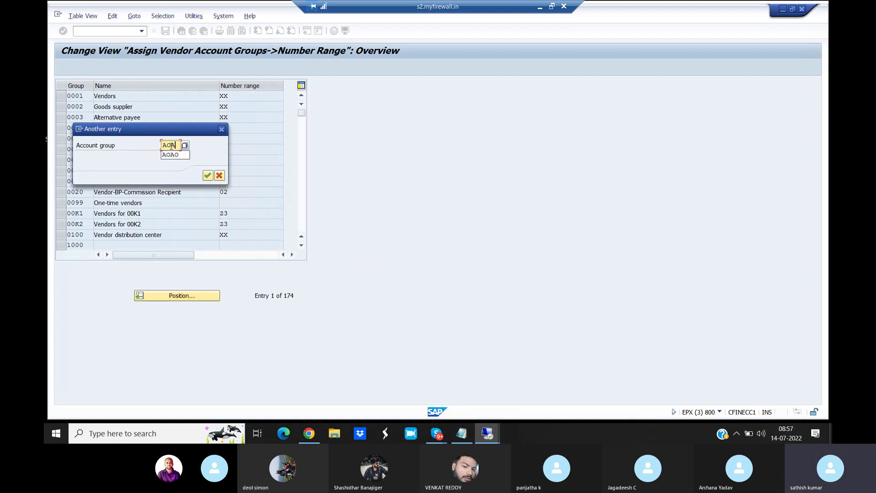
type("O")
key("Return")
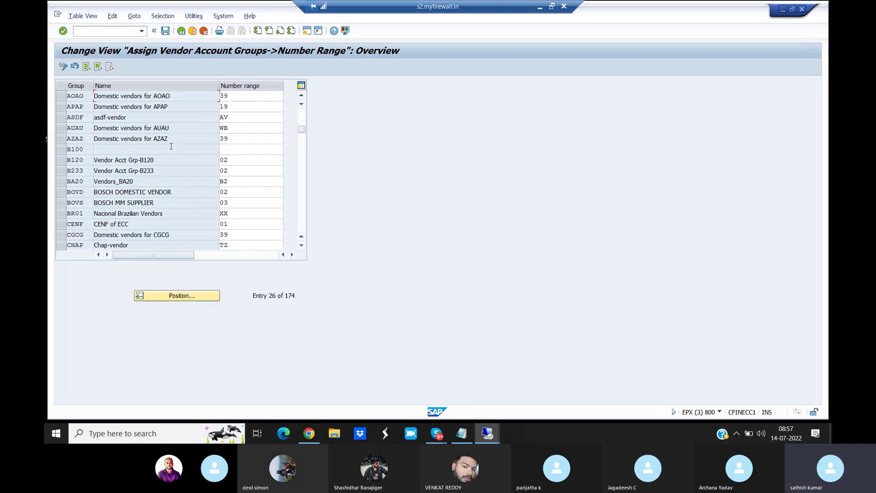
left_click(183, 33)
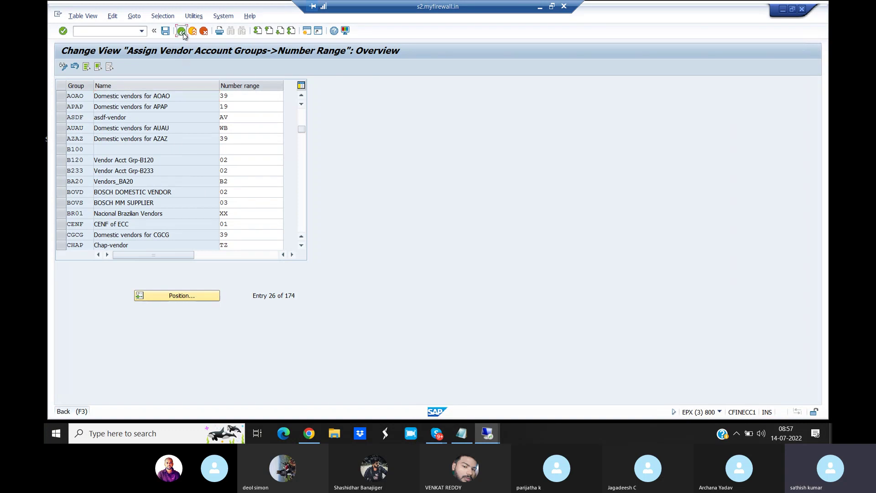
Step: Recheck the number range assignment code in the browser's list and open transaction OBAS in SAP
left_click(318, 439)
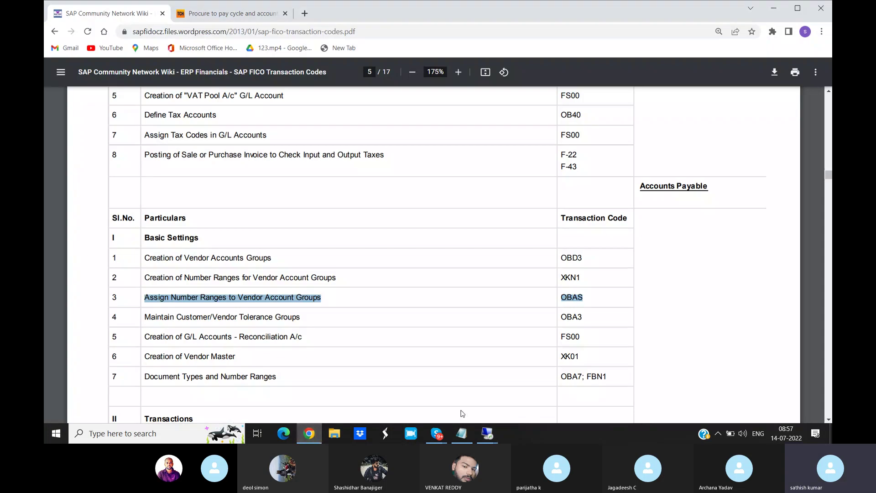
mouse_move(488, 433)
left_click(531, 411)
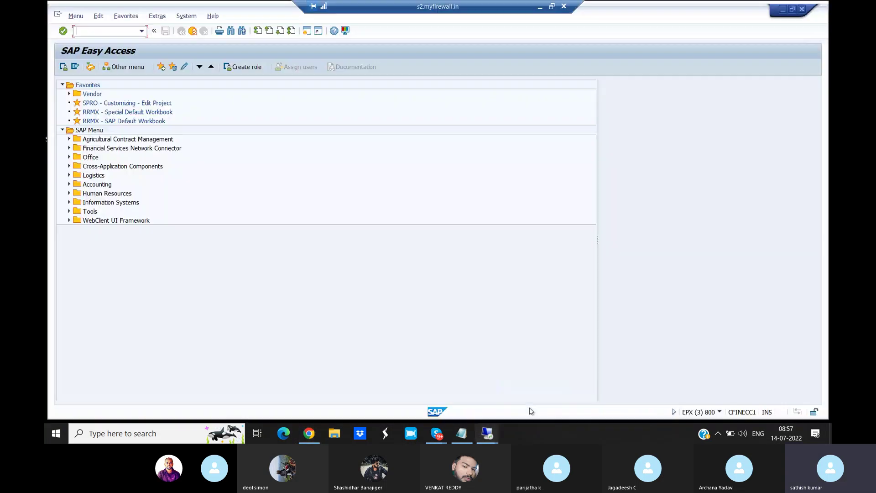
type("/nobas")
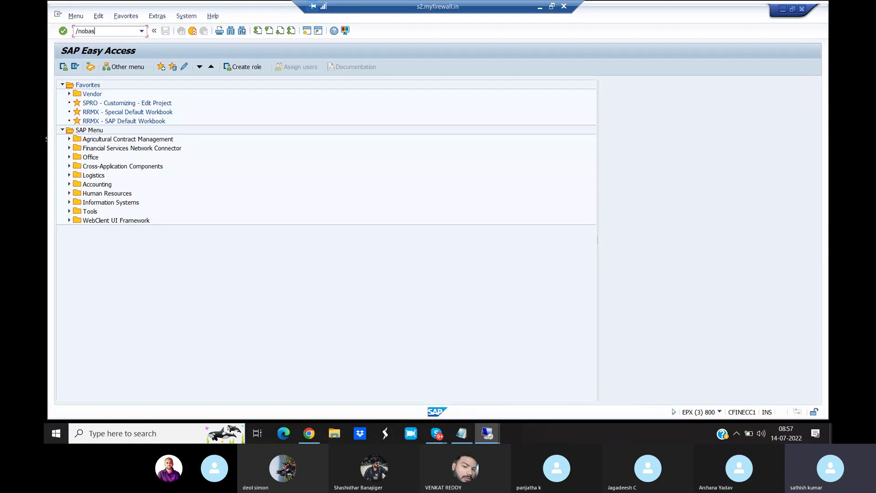
key("Return")
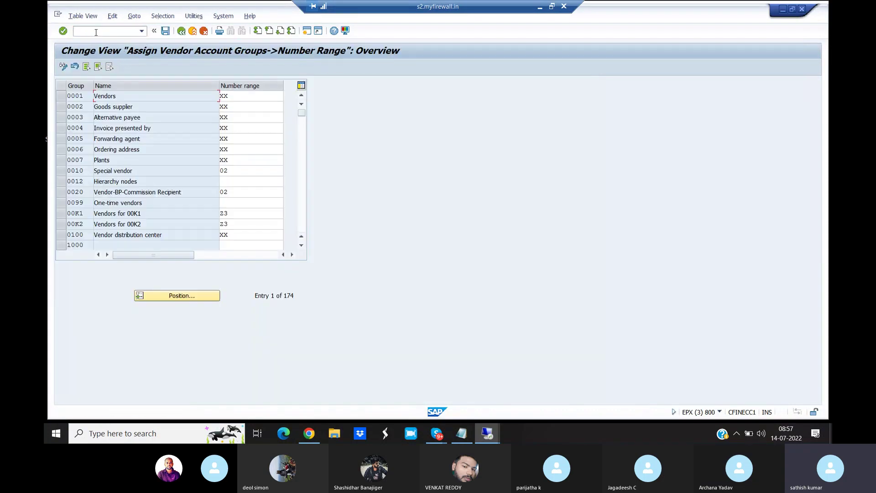
Step: Locate vendor account group ALAL, assign number range 39 to it, and save the assignment
left_click(201, 294)
type("alal")
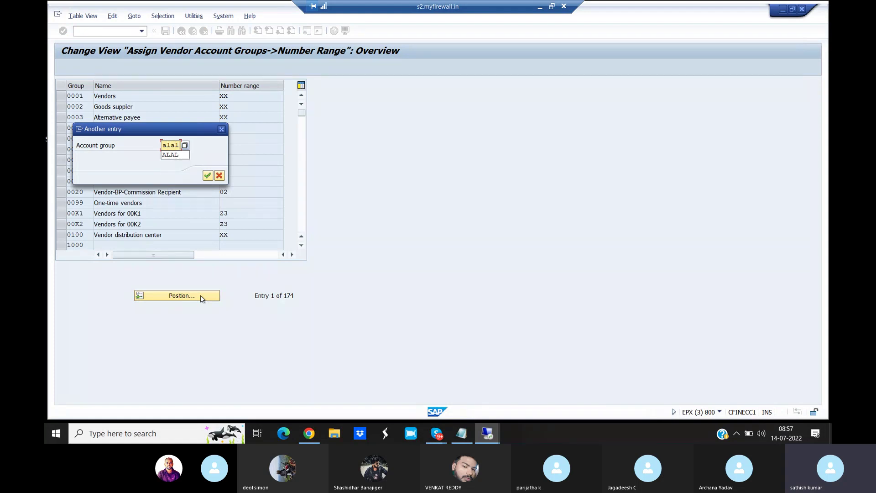
key("Return")
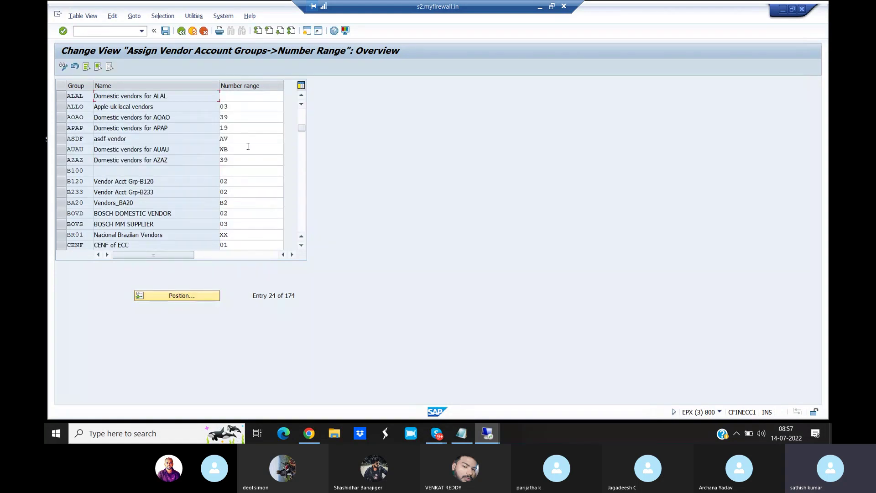
left_click(231, 97)
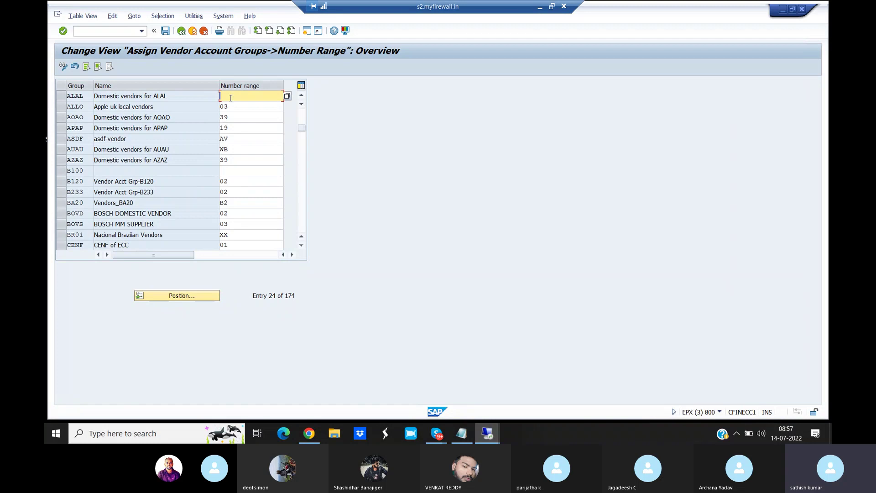
type("39")
left_click(166, 30)
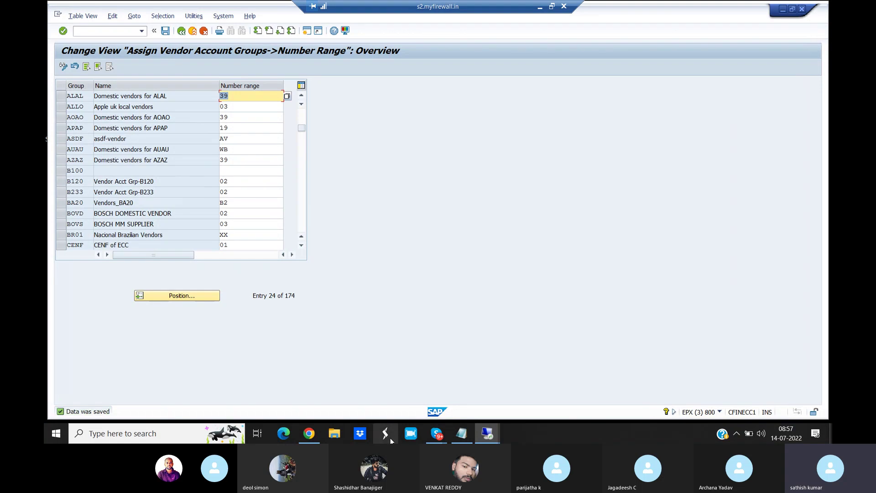
Step: Review the tolerance group and reconciliation G/L account entries with their transaction codes in the browser's code list, and return to SAP
mouse_move(316, 436)
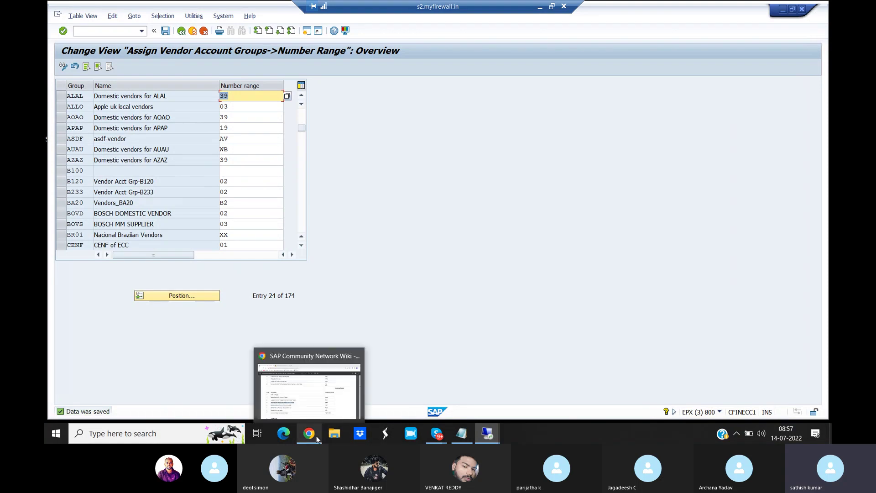
left_click(314, 398)
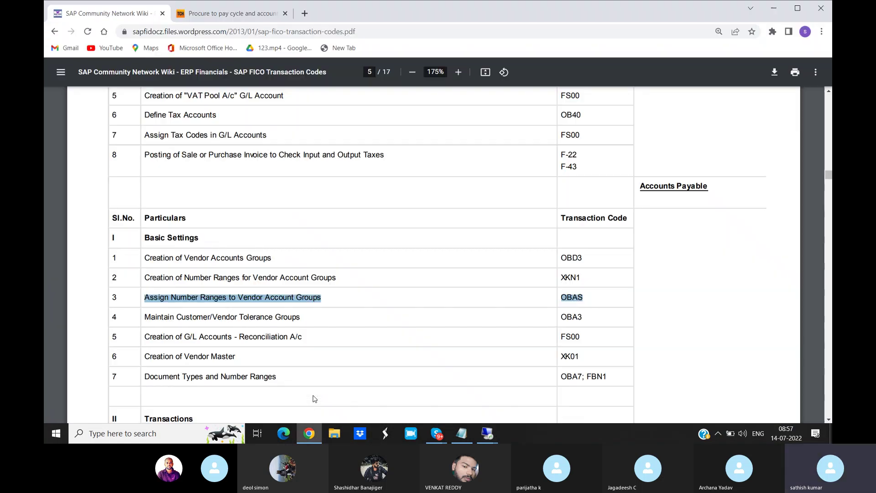
left_click(147, 317)
left_click_drag(147, 317, 598, 317)
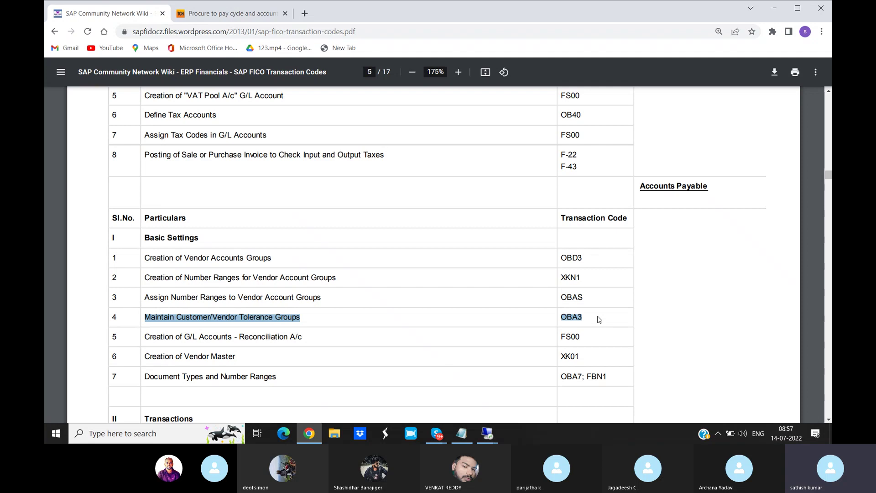
left_click_drag(560, 338, 589, 340)
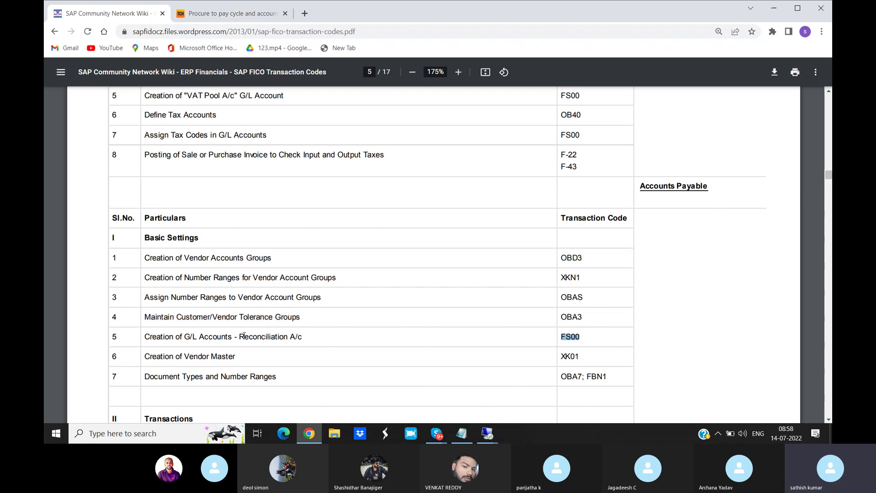
left_click_drag(239, 337, 332, 342)
mouse_move(487, 433)
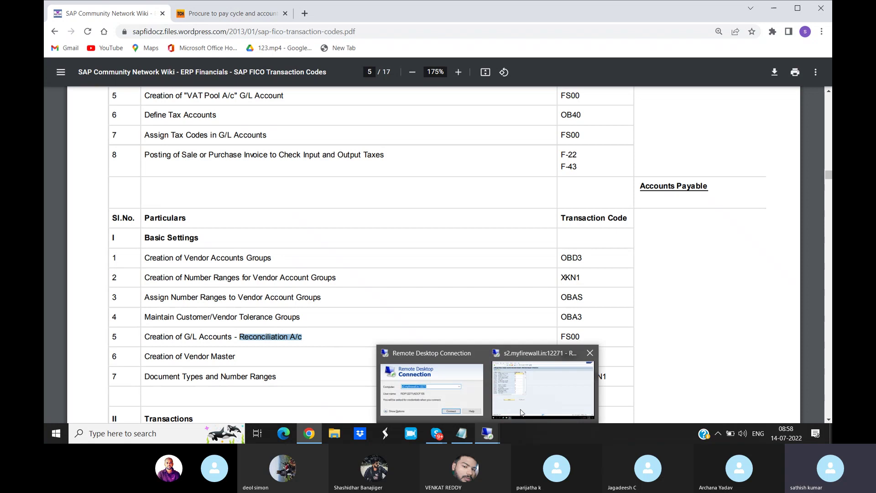
left_click(522, 412)
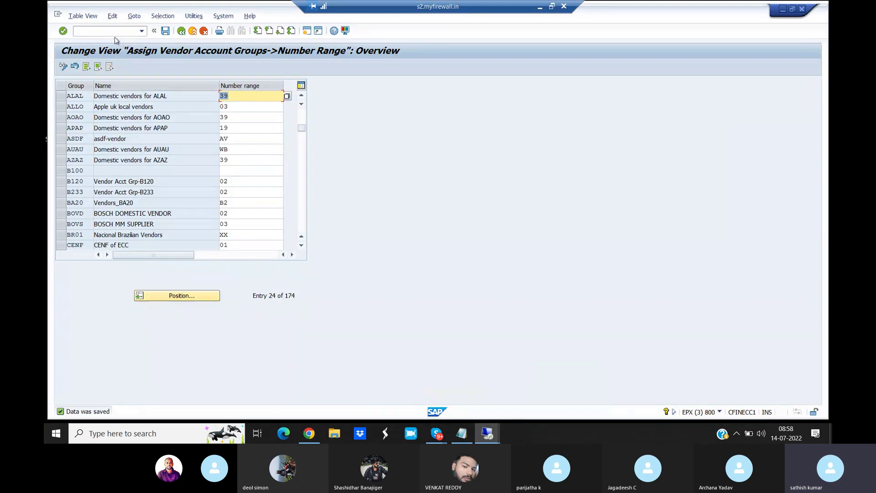
Step: Open the Sundry Creditors G/L account of company code OEOE for changing with transaction FS00
left_click(102, 32)
type("/nfs00")
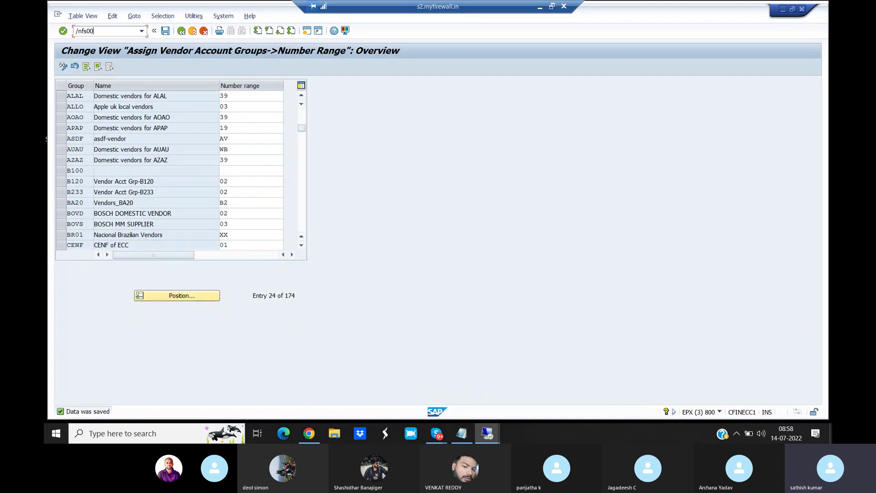
key("Return")
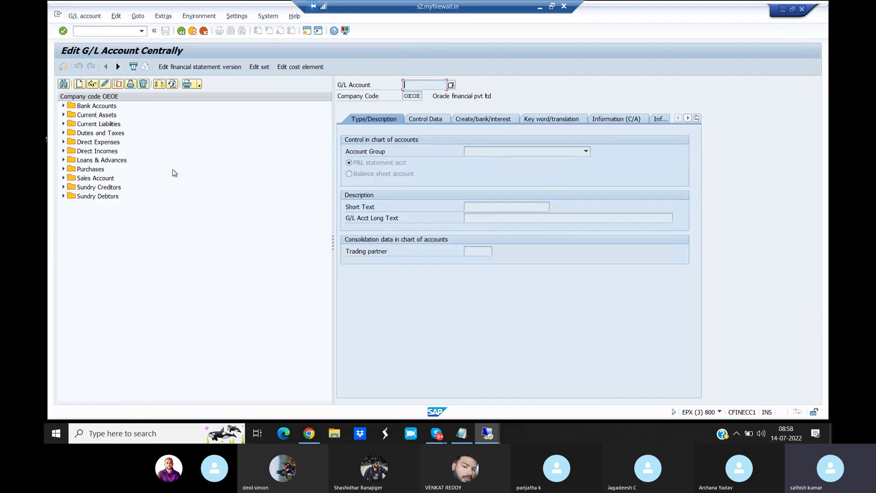
left_click(64, 187)
left_click(119, 197)
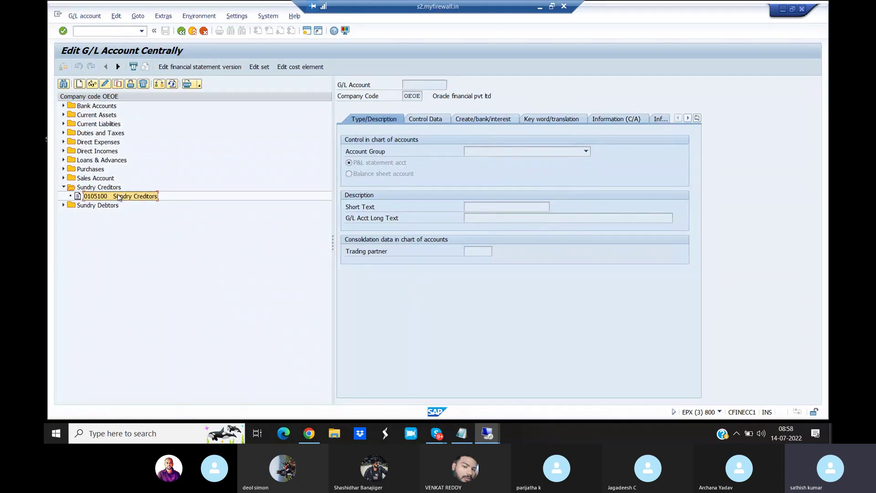
left_click(105, 83)
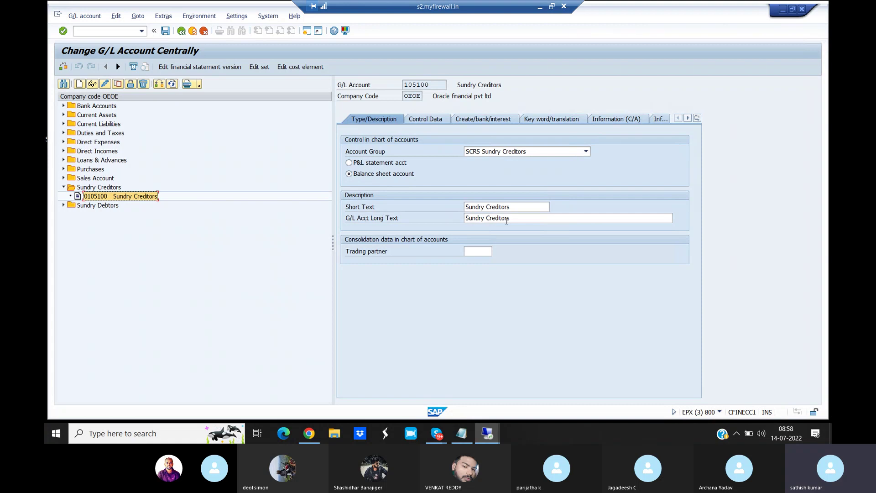
Step: Review the control data and the document creation settings, including sort key and field status group, of the Sundry Creditors account
left_click(426, 119)
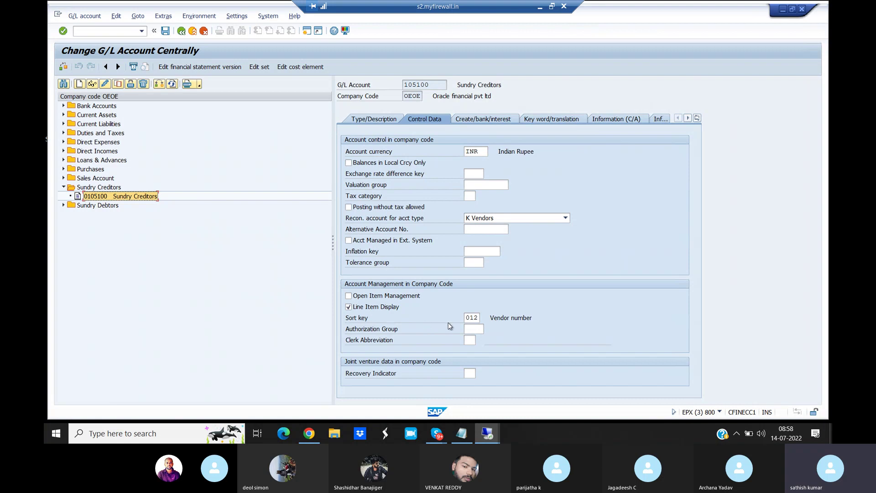
left_click(477, 319)
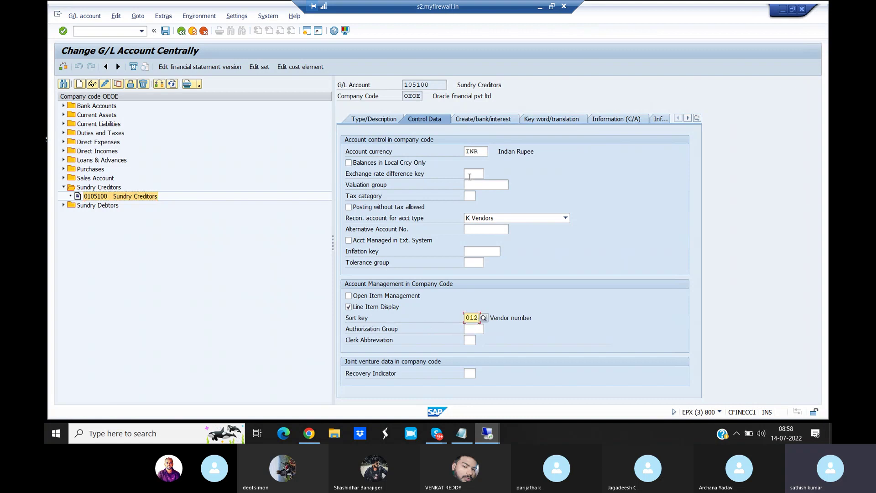
left_click(475, 119)
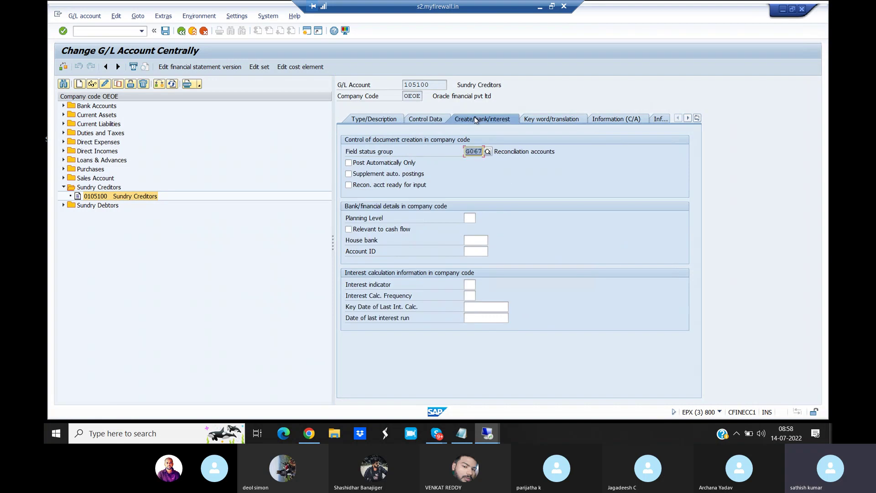
left_click(473, 152)
Step: Copy the Sundry Creditors G/L account 105100 from company code OEOE to company code ALAL and save it
right_click(151, 196)
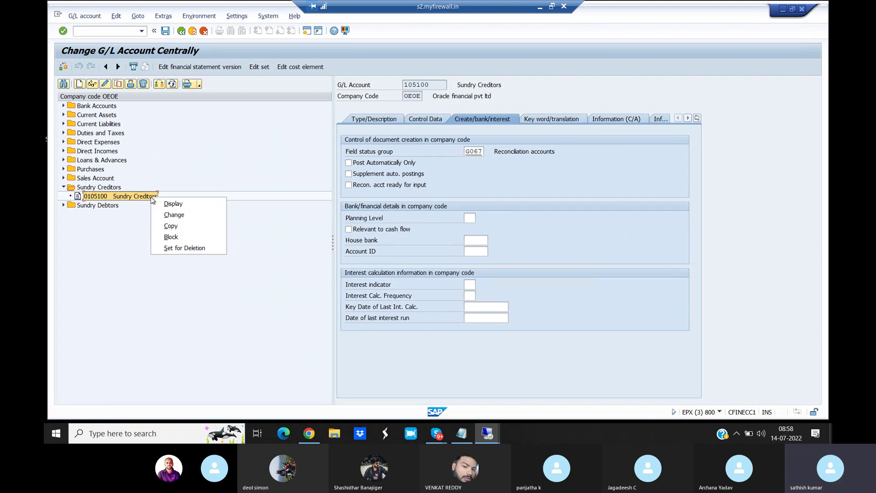
left_click(171, 230)
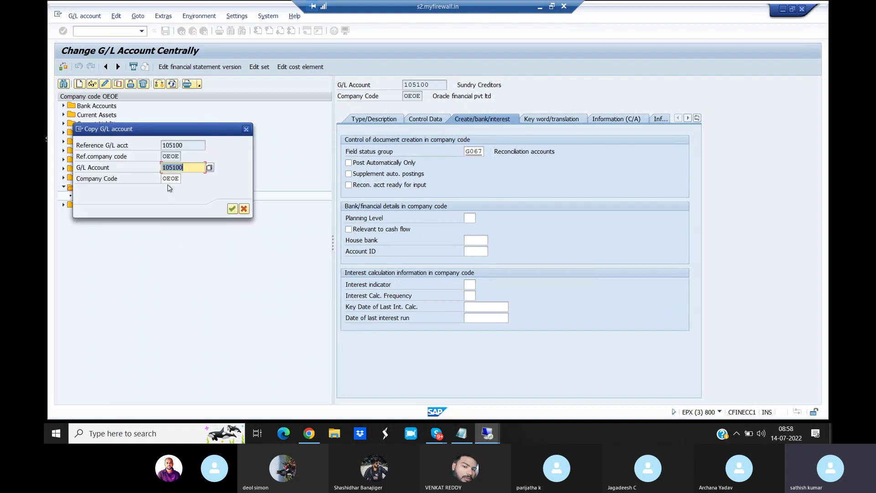
left_click(168, 178)
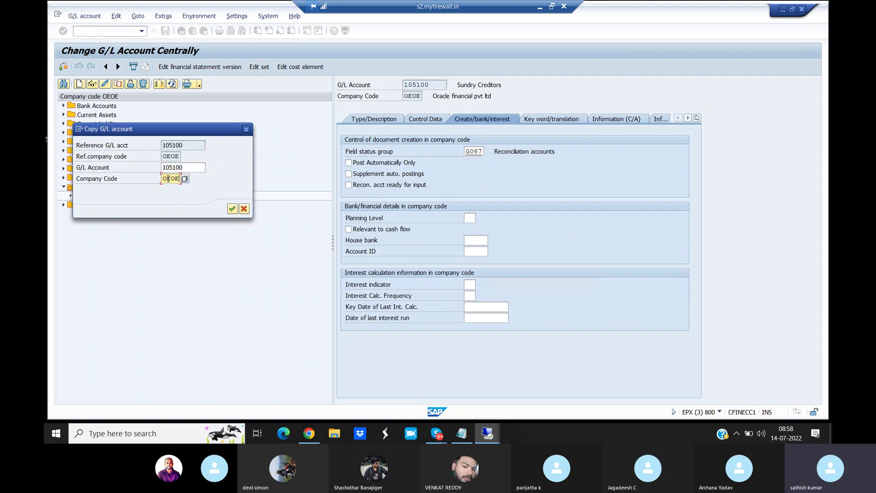
key("BackSpace")
key("BackSpace")
key("BackSpace")
key("BackSpace")
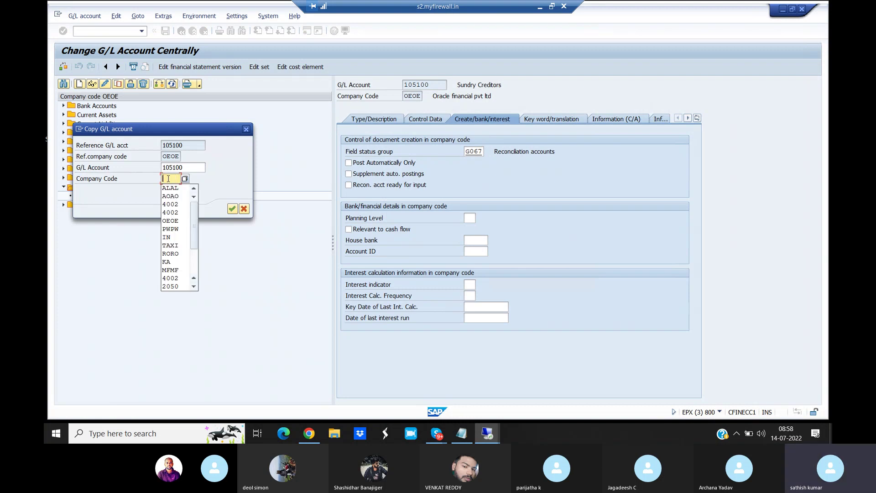
type("AOAO")
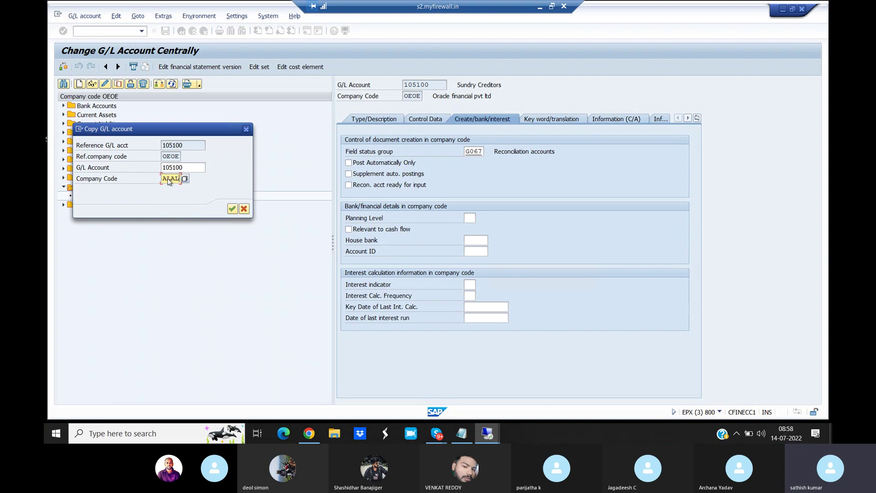
key("Return")
left_click(166, 32)
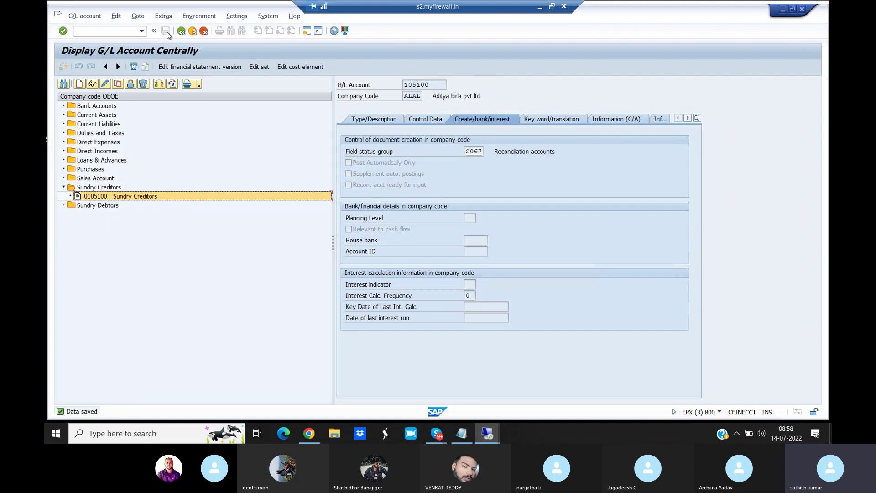
Step: Look up the vendor master creation code in the browser's transaction list and open transaction XK01 in SAP
left_click(319, 438)
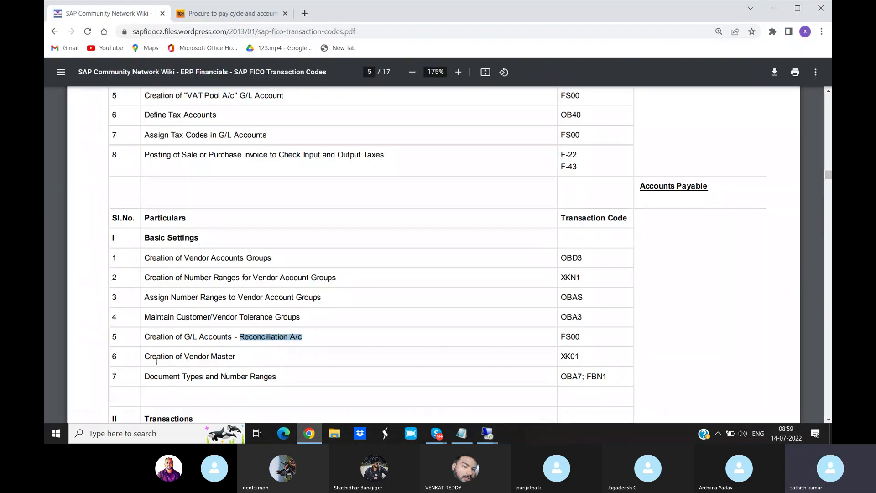
left_click_drag(145, 357, 292, 361)
left_click_drag(470, 357, 592, 358)
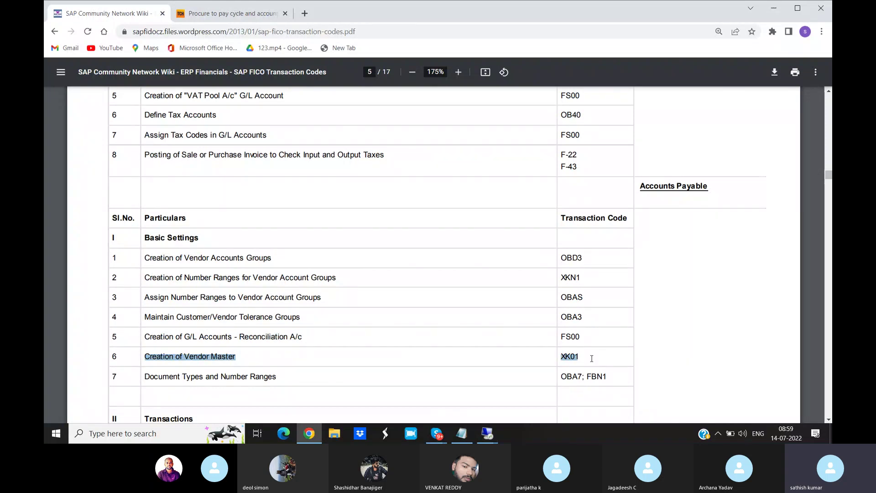
mouse_move(488, 432)
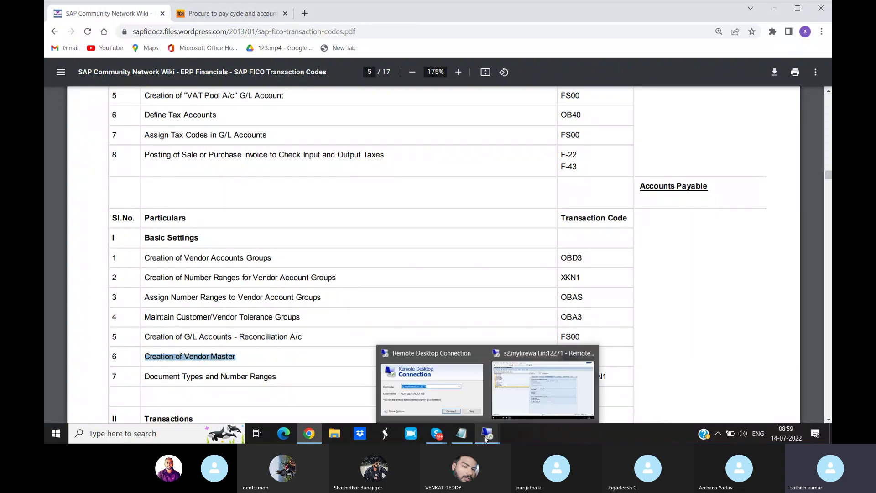
left_click(526, 401)
left_click(90, 32)
type("/NX")
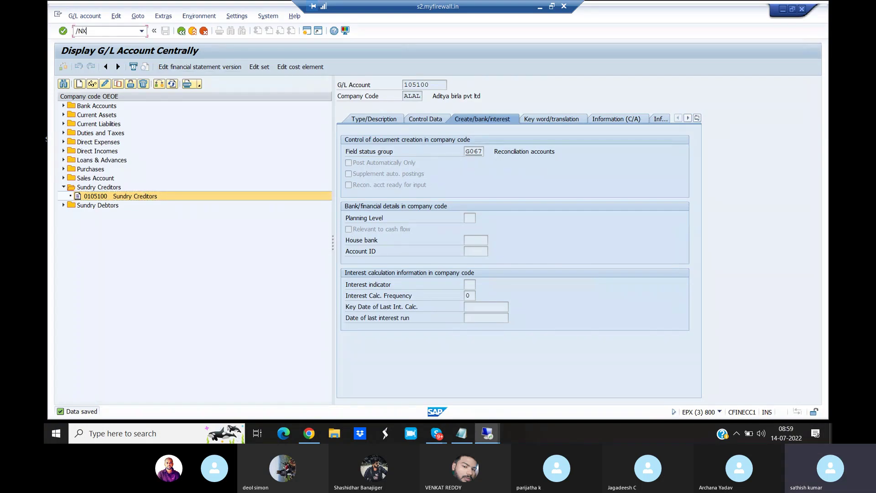
type("K01")
key("Return")
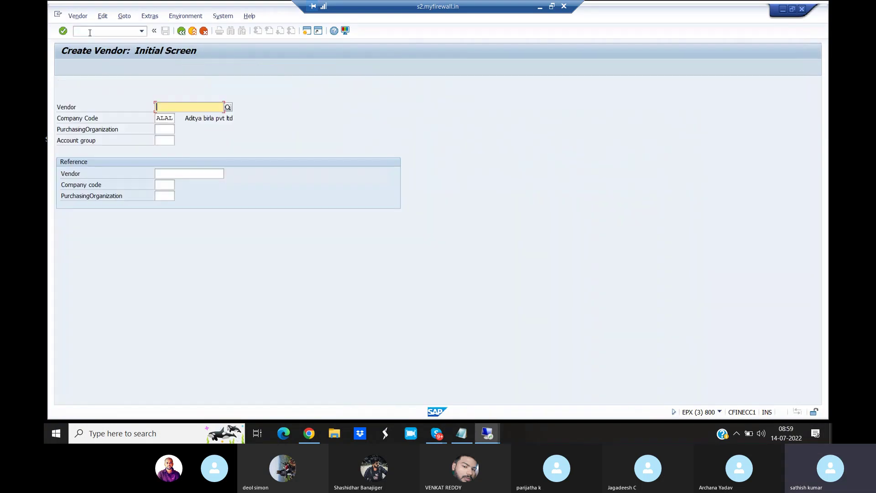
Step: View the initial screens for changing and displaying a vendor with transactions XK02 and XK03
left_click(98, 31)
type("/N")
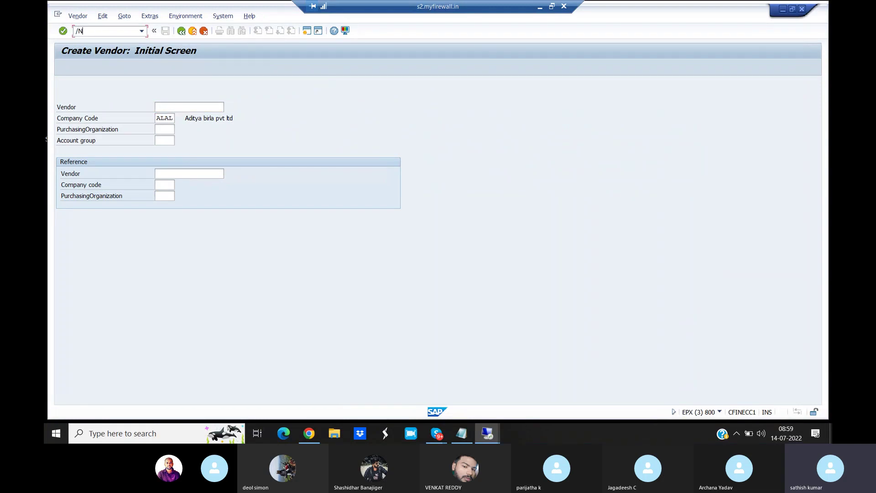
type("XK02")
key("Return")
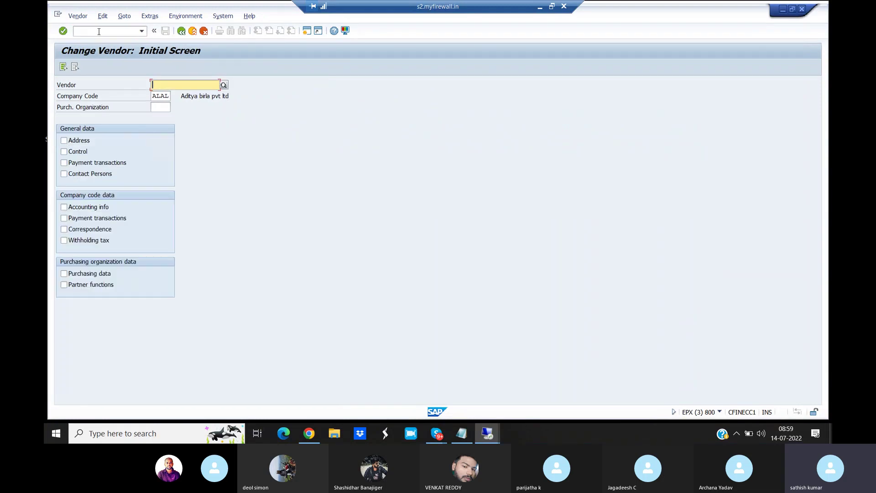
left_click(91, 31)
type("/")
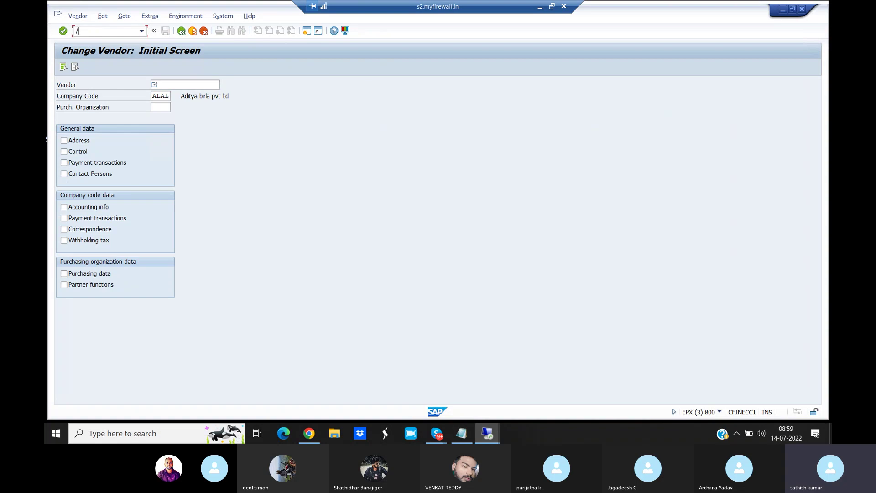
type("NXK03")
key("Return")
Step: Compare the initial vendor creation screens of transactions XK01, FK01 and MK01
left_click(99, 30)
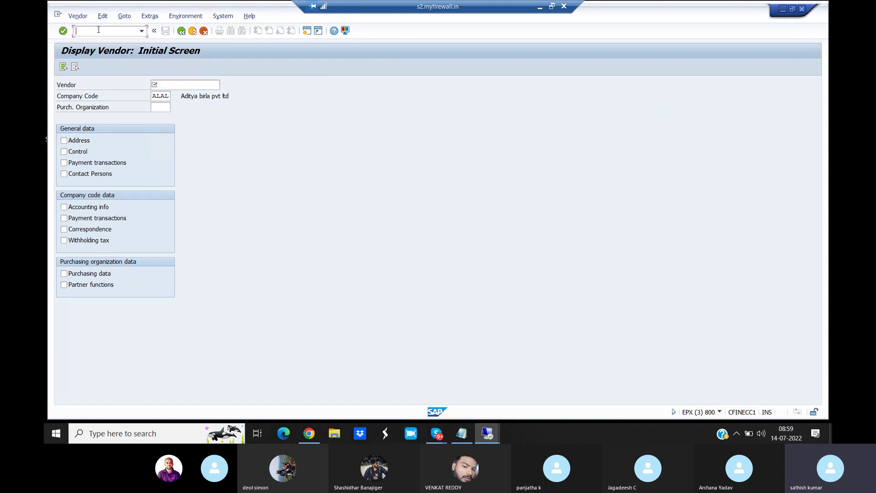
type("/NXK01")
key("Return")
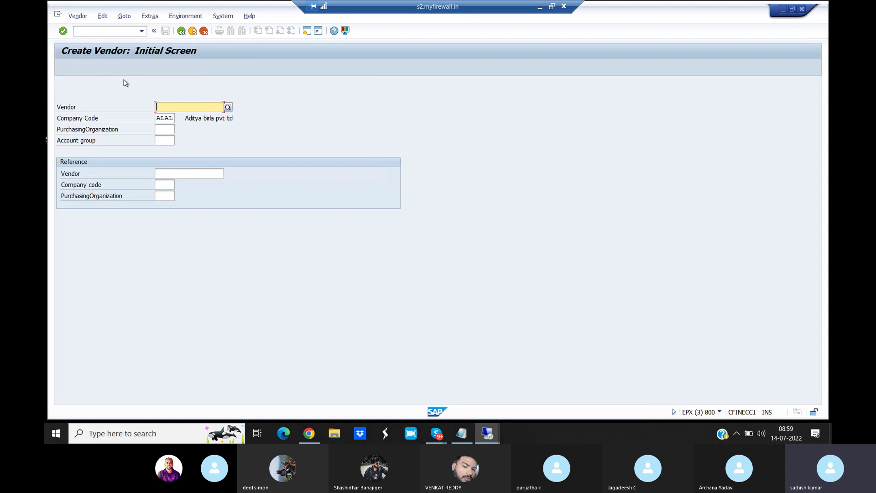
left_click(89, 32)
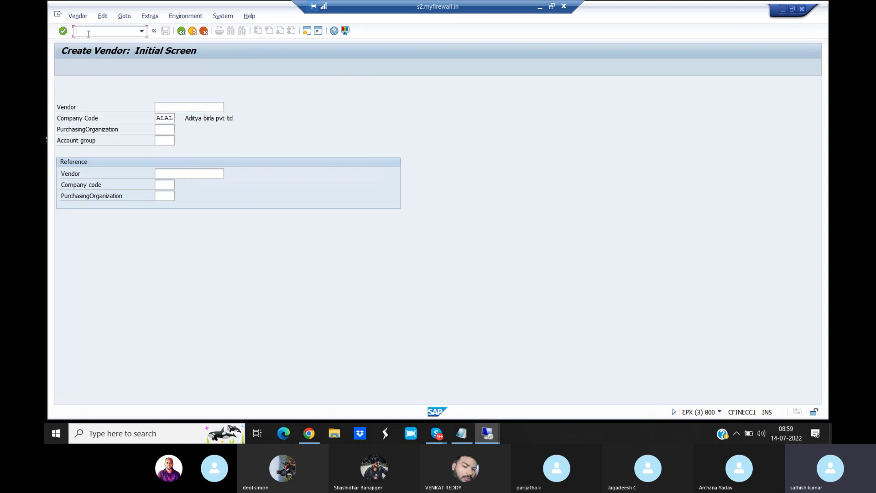
type("/NFK01")
key("Return")
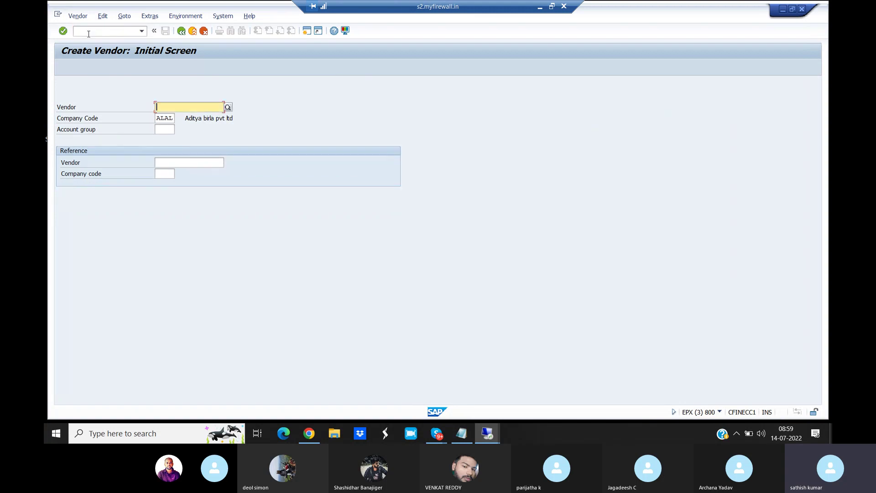
left_click(97, 32)
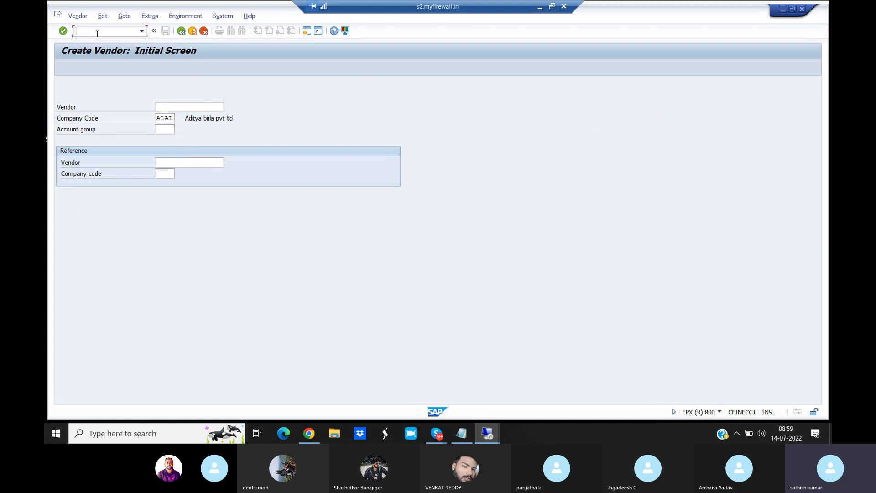
type("/NMK01")
key("Return")
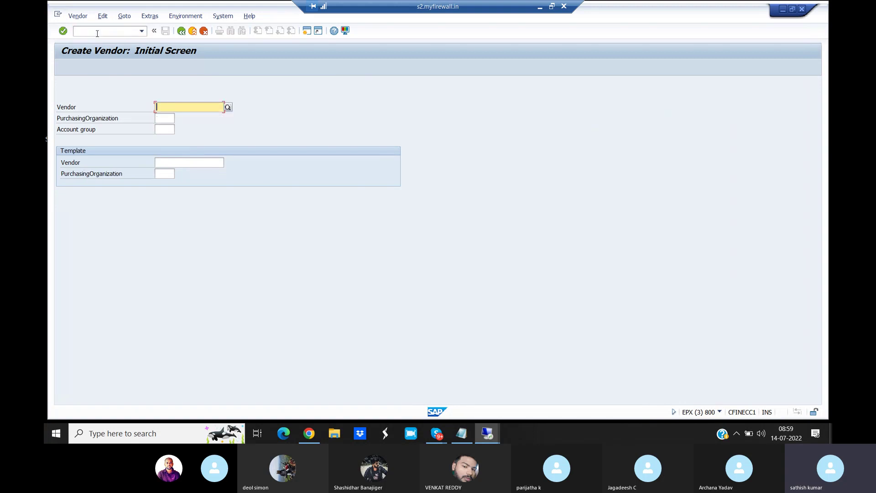
Step: Reopen transaction XK01 and start a new vendor in company code ALAL with account group ALAL
left_click(142, 31)
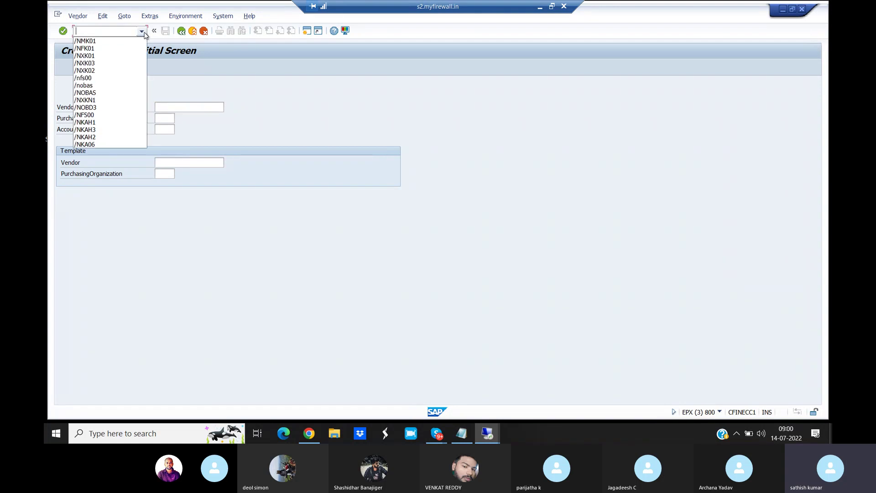
left_click(89, 56)
key("Return")
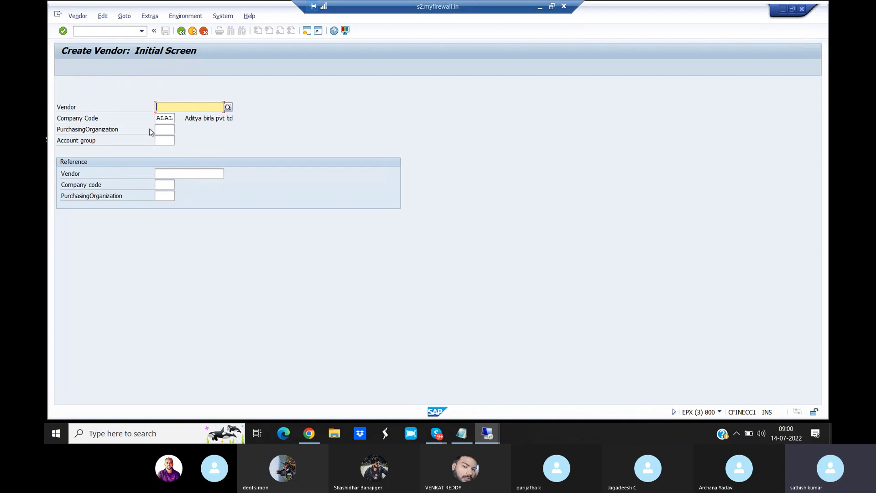
left_click(165, 140)
type("ALAL")
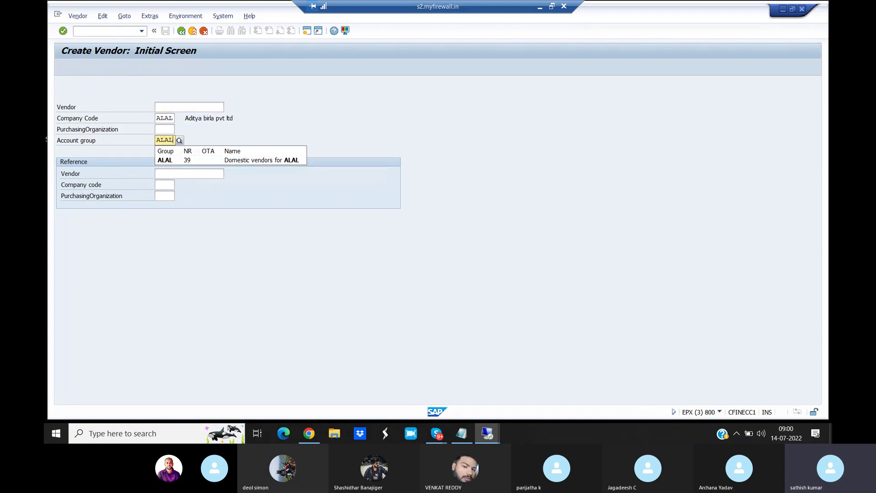
left_click(180, 160)
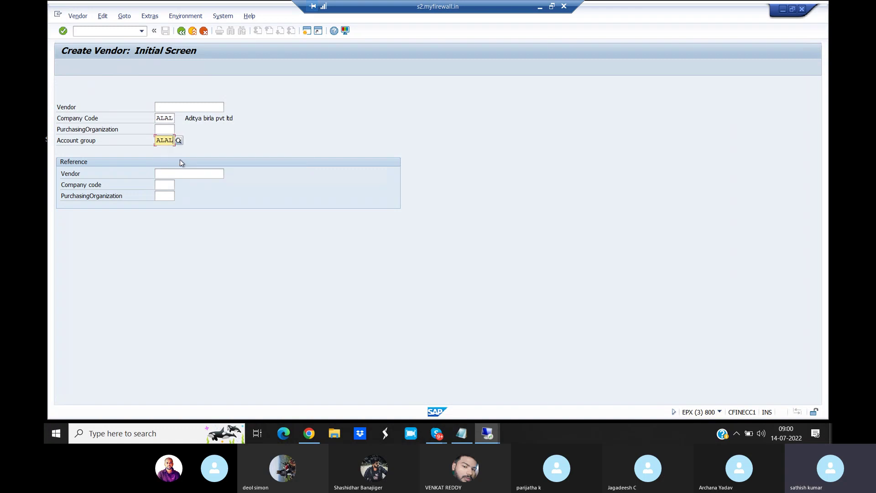
key("Return")
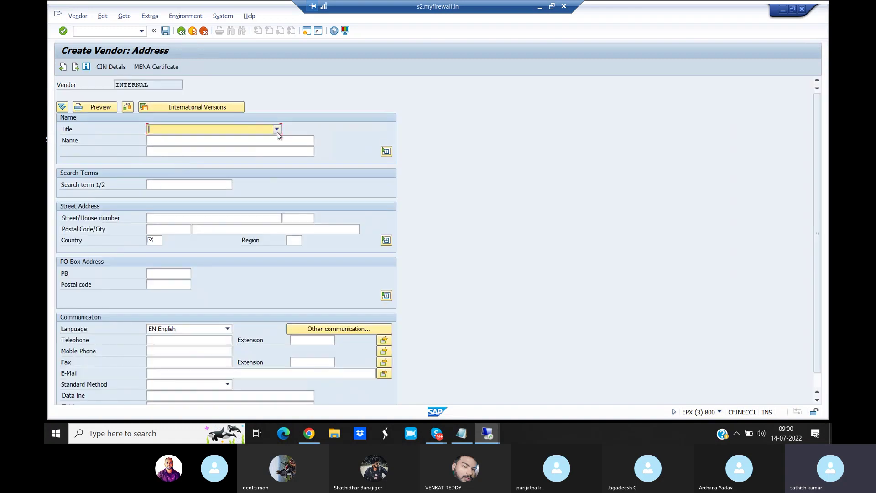
Step: Set the new vendor's title to Company and its name to Wipro
left_click(278, 130)
left_click(203, 137)
left_click(169, 142)
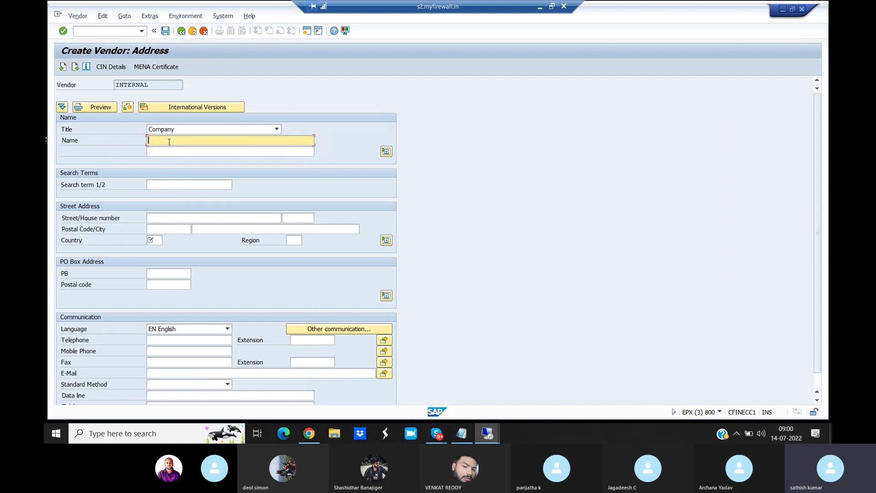
type("Wipro")
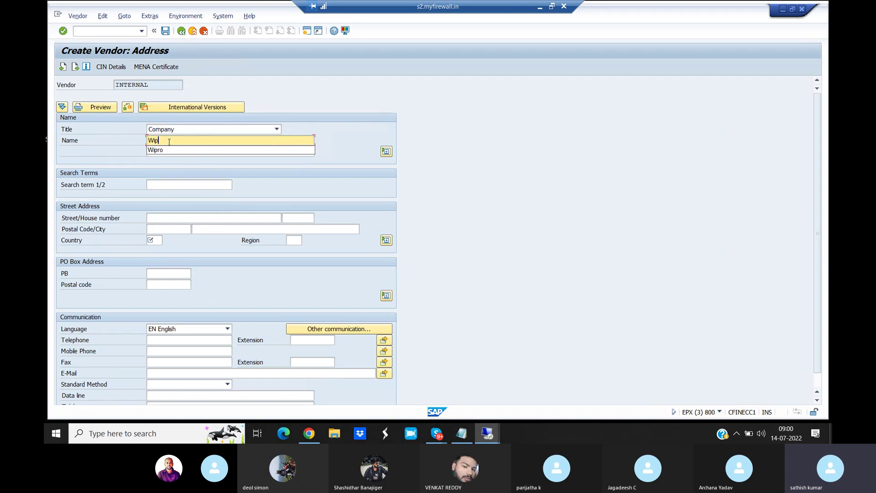
Step: Enter the vendor's street address, postal code and city
left_click(166, 217)
type("No.112, mg road")
key("Tab")
key("Tab")
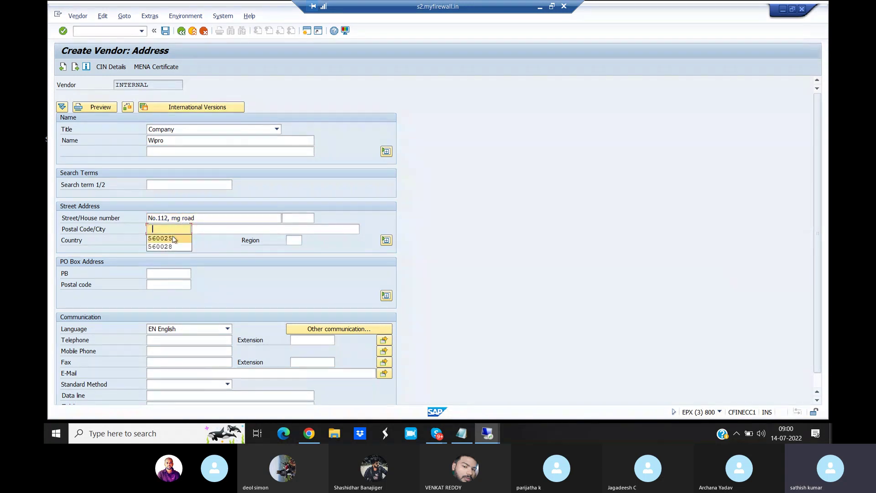
left_click(173, 238)
key("Tab")
type("B")
left_click(208, 239)
Step: Set the vendor's country to IN and its region to 10
left_click(157, 239)
type("in")
left_click(171, 259)
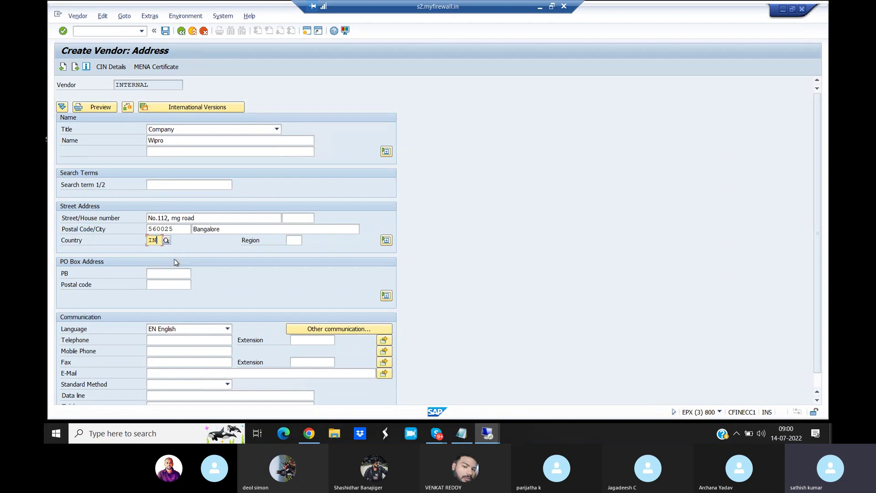
left_click(295, 241)
type("10")
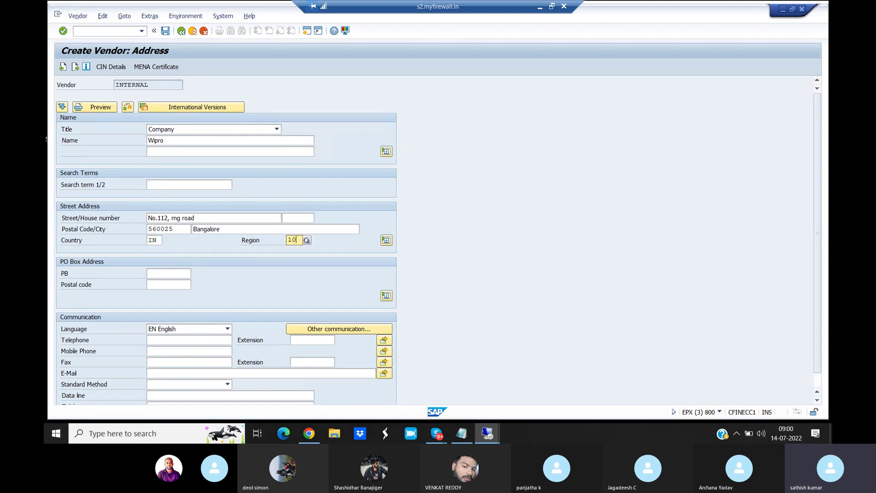
left_click(305, 260)
Step: Accept the vendor's address and continue past the control data, left empty, to the payment transactions screen
key("Return")
key("Return")
key("Return")
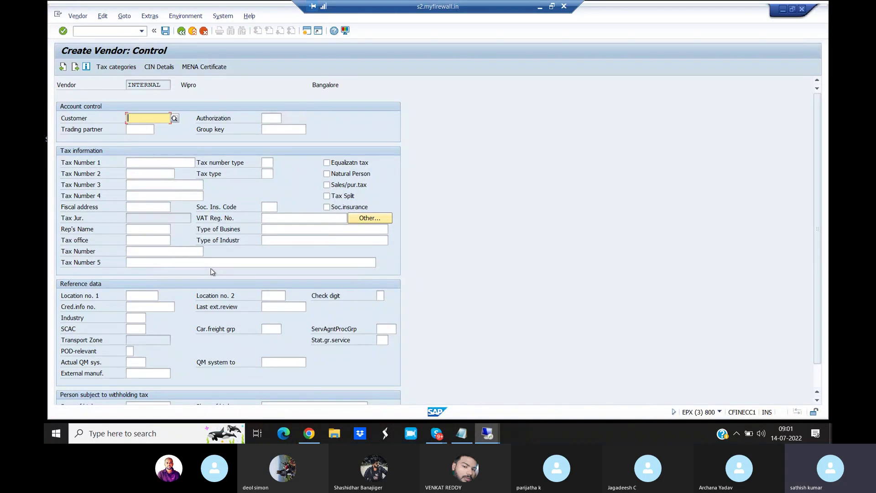
key("Return")
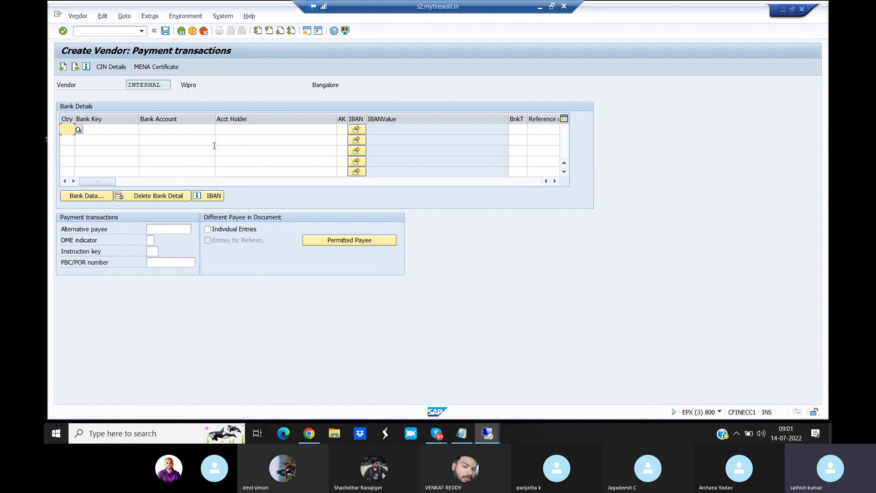
Step: Leave the bank details empty, enter the contact person's first and last name, and continue to the accounting information
key("Return")
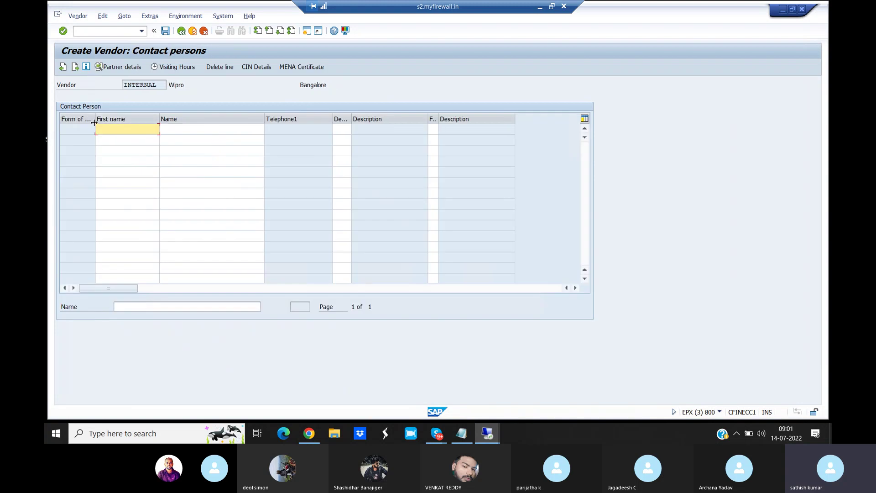
type("sa")
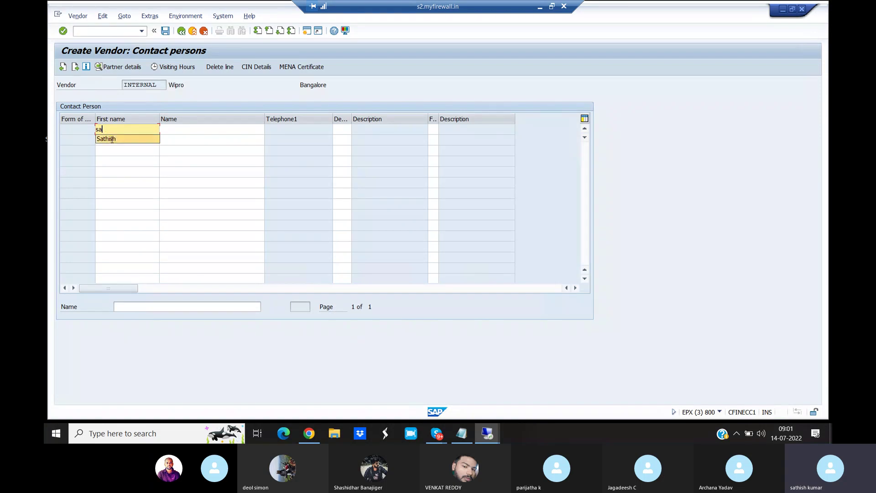
left_click(112, 139)
left_click(173, 131)
type("k")
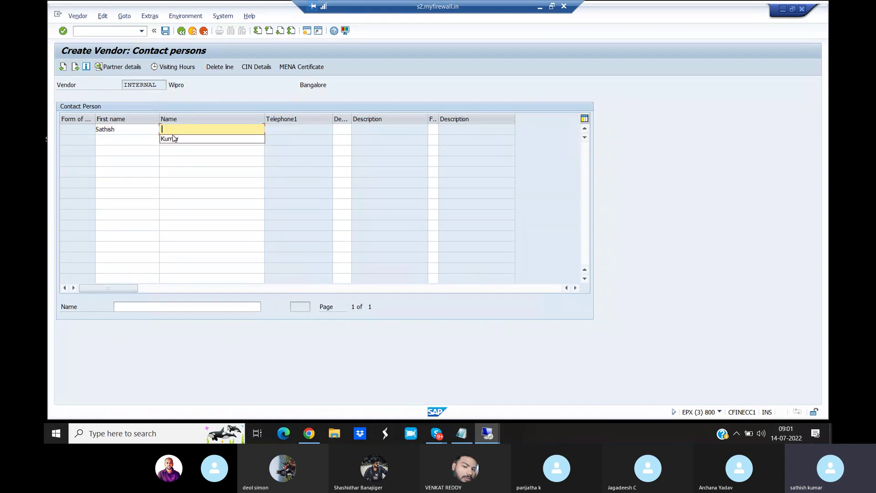
left_click(175, 139)
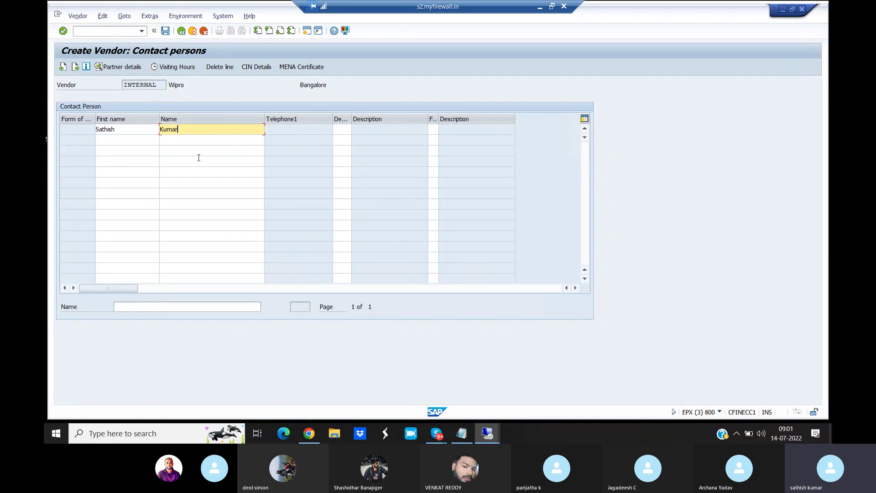
key("Return")
key("Return")
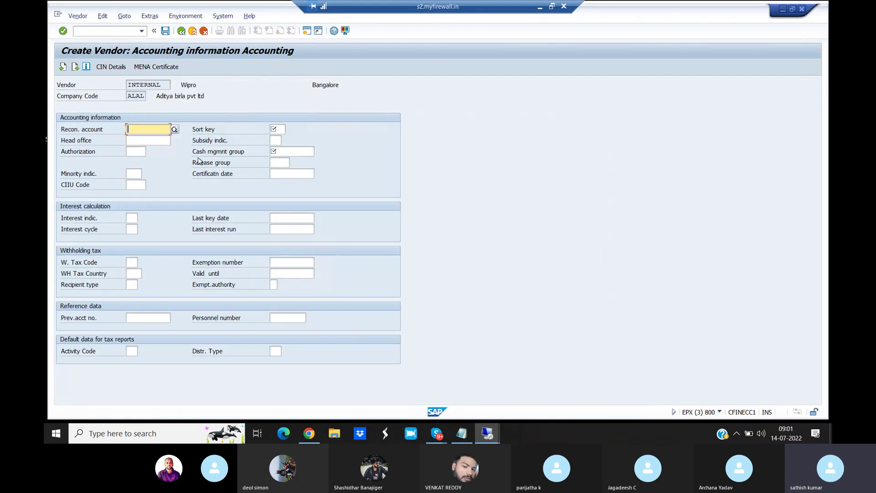
Step: Set the vendor's reconciliation account to 105100 Sundry Creditors and the sort key to 012 Vendor number
left_click(174, 130)
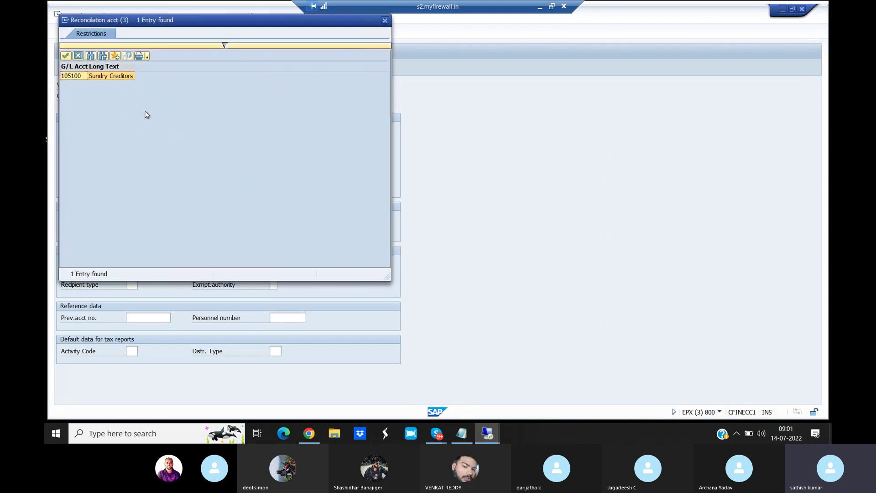
double_click(113, 76)
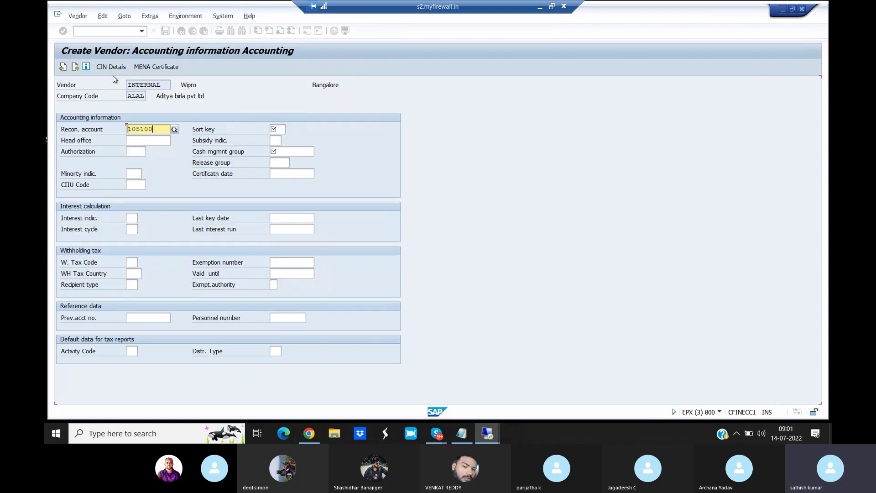
left_click(278, 132)
type("012")
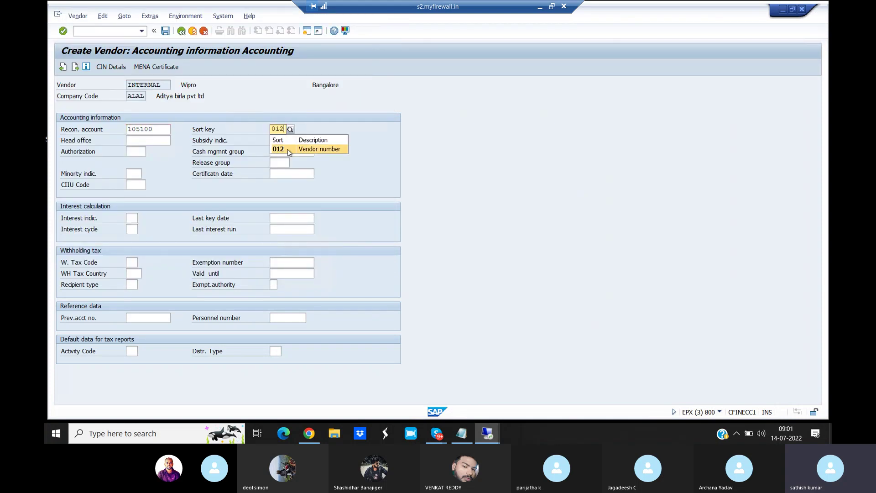
left_click(288, 149)
Step: Set the vendor's cash management group to A1, Domestic payments (A/P), and continue to the accounting payment transactions
left_click(287, 152)
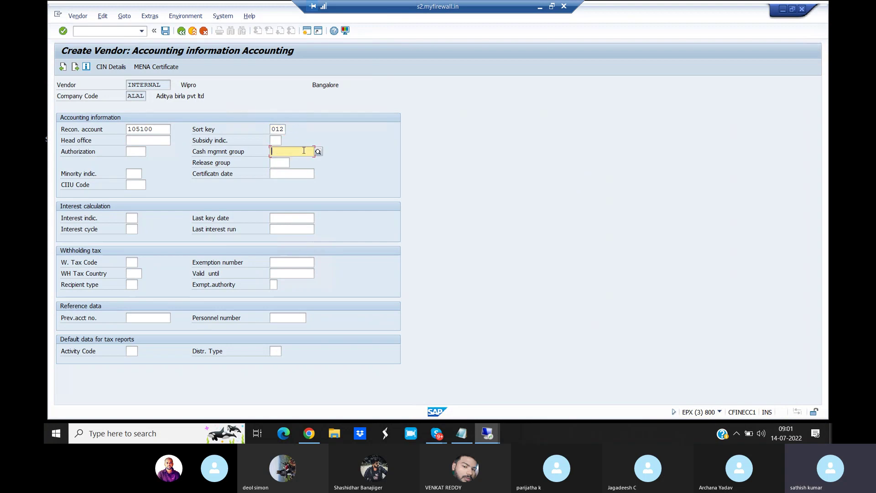
left_click(318, 152)
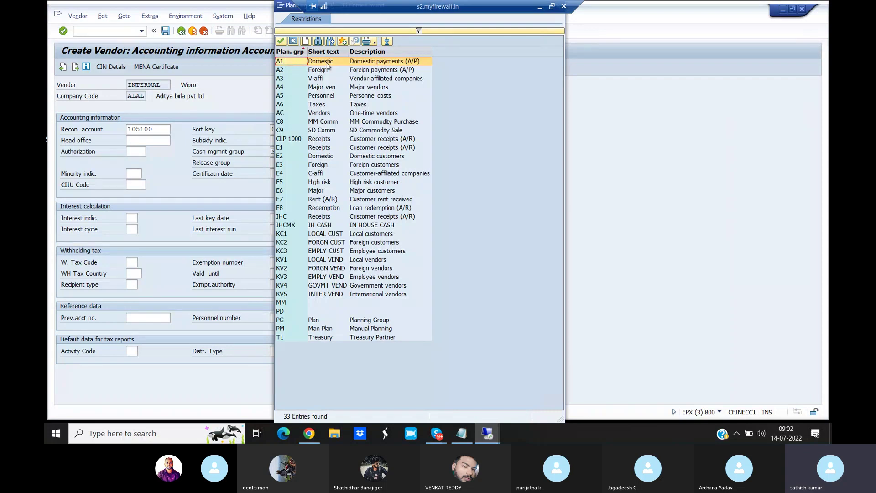
left_click(290, 71)
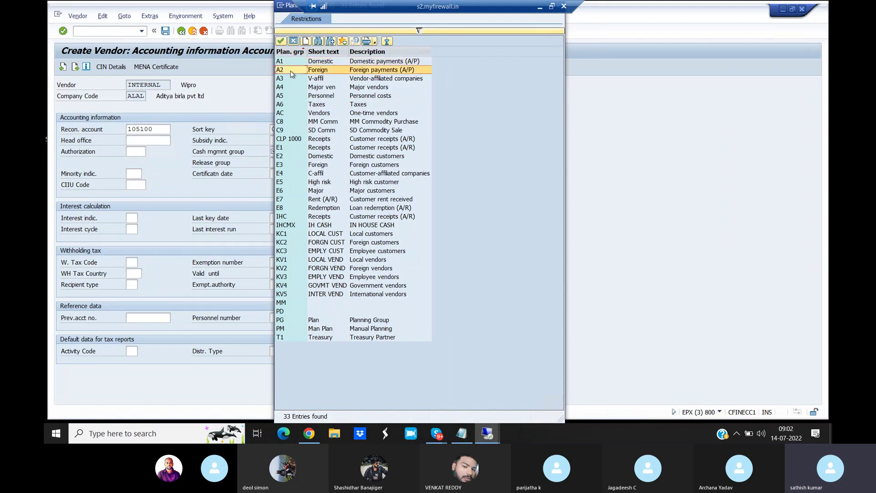
left_click(290, 114)
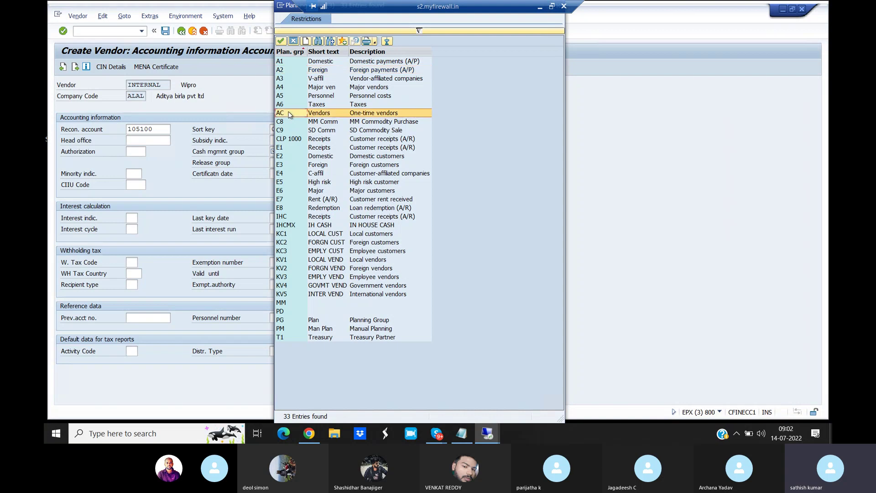
left_click(287, 62)
double_click(286, 61)
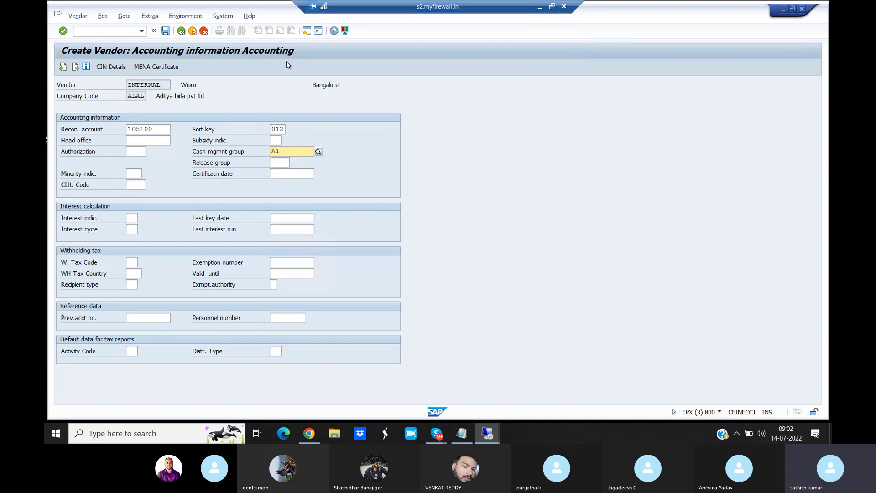
key("Return")
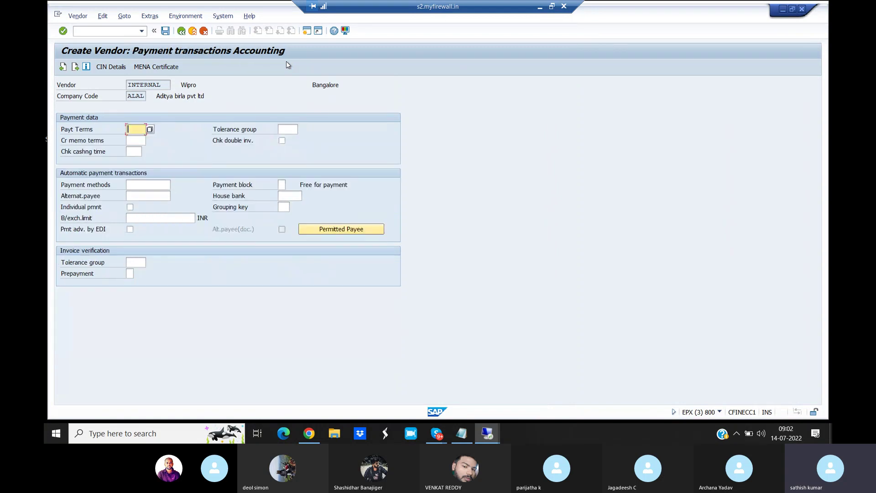
Step: Set the vendor's payment terms to 0001, Payable immediately Due net, and save the vendor master
left_click(150, 129)
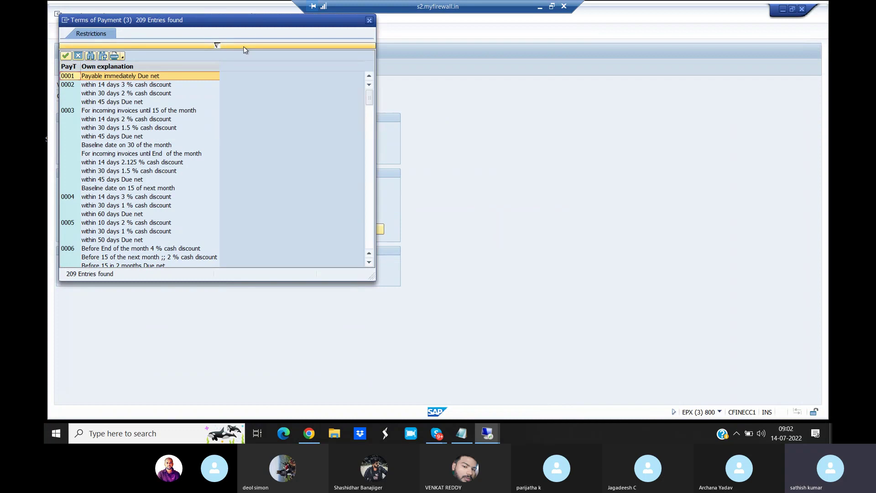
left_click_drag(241, 20, 449, 36)
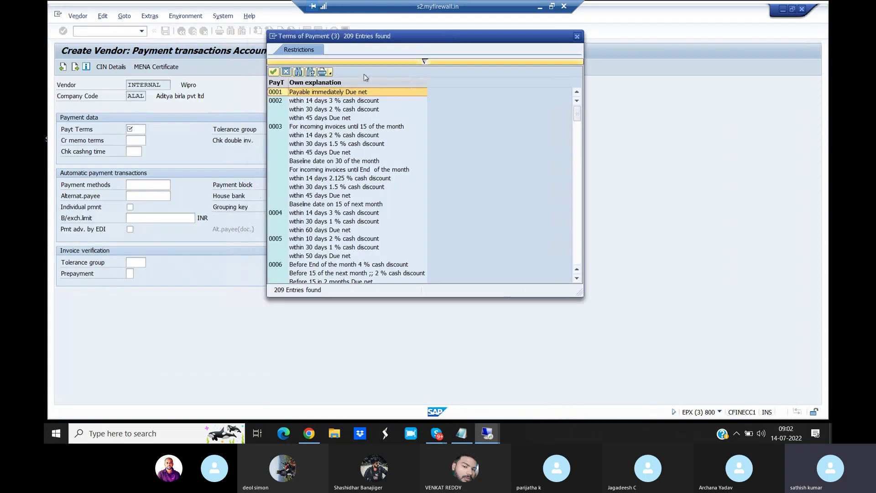
double_click(282, 92)
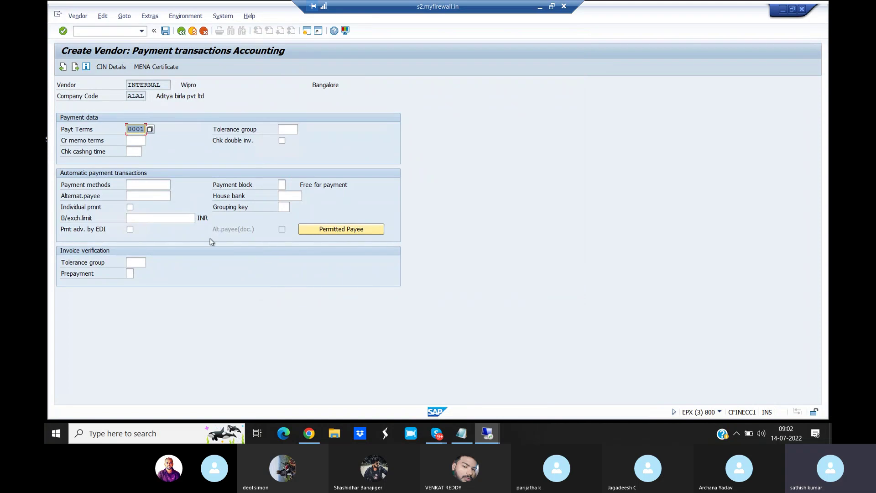
left_click(182, 84)
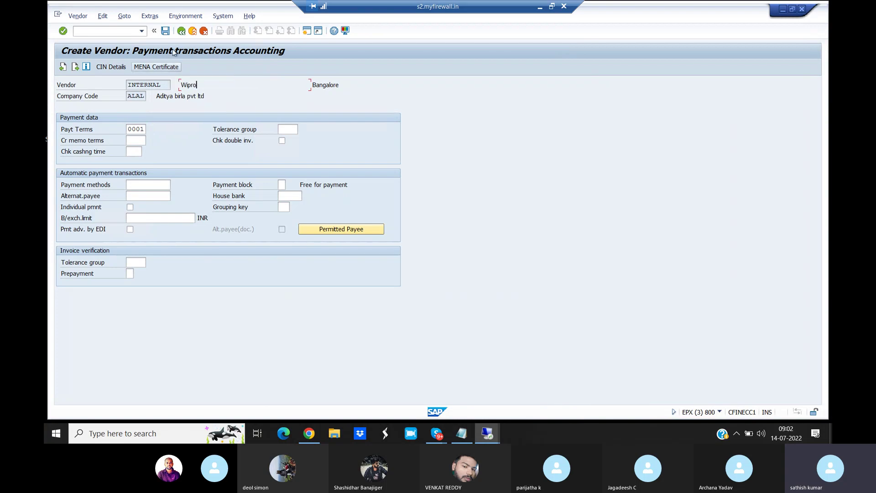
left_click(164, 31)
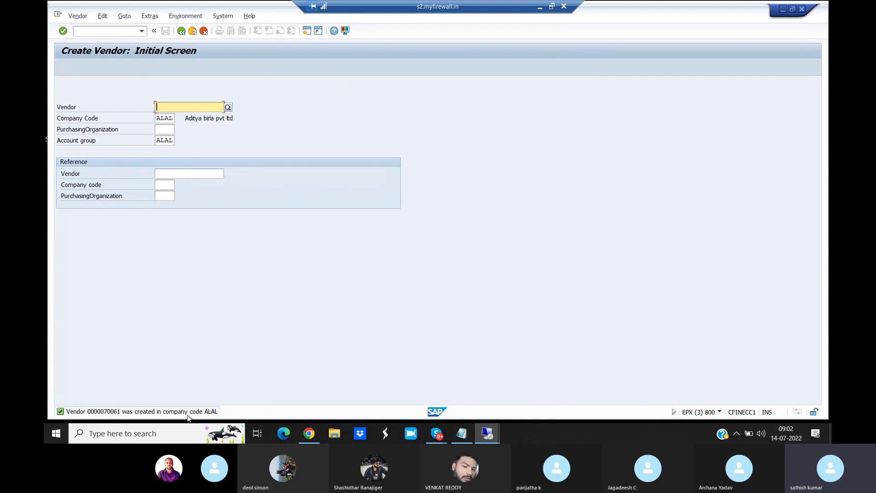
Step: Switch to the transaction code PDF in Chrome and highlight Document Types and Number Ranges with its code OBA7
left_click(318, 434)
left_click_drag(145, 377, 353, 378)
left_click_drag(560, 377, 582, 379)
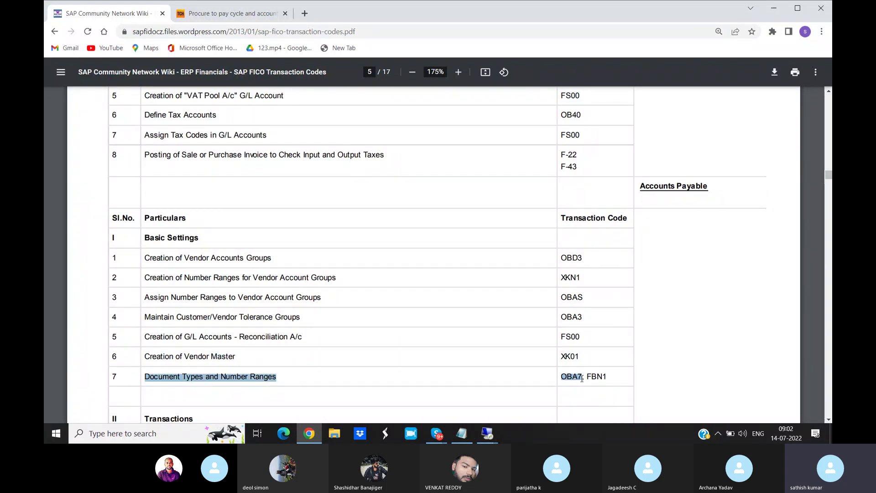
Step: Switch back to the SAP remote session and open transaction OBA7 for document types
mouse_move(487, 434)
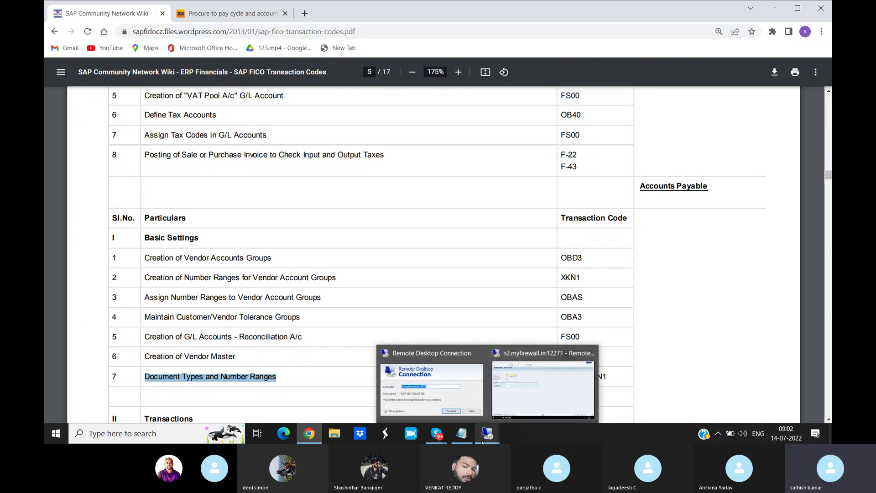
left_click(535, 401)
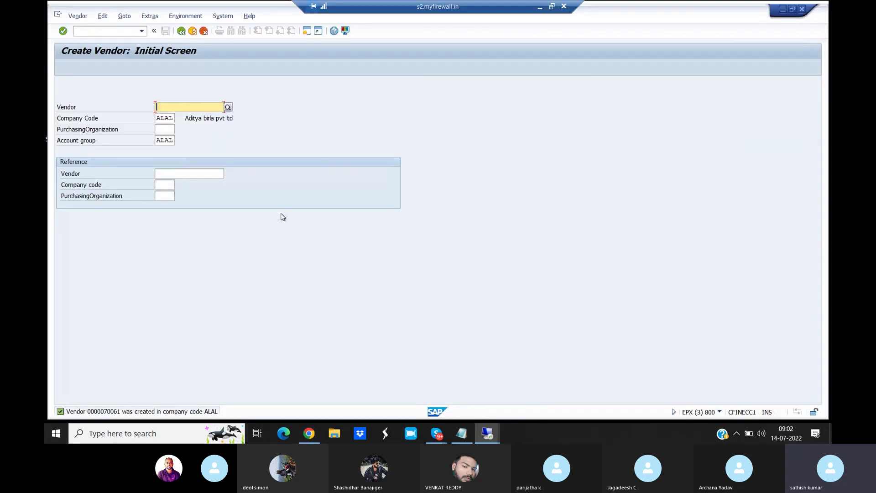
left_click(86, 30)
type("/no")
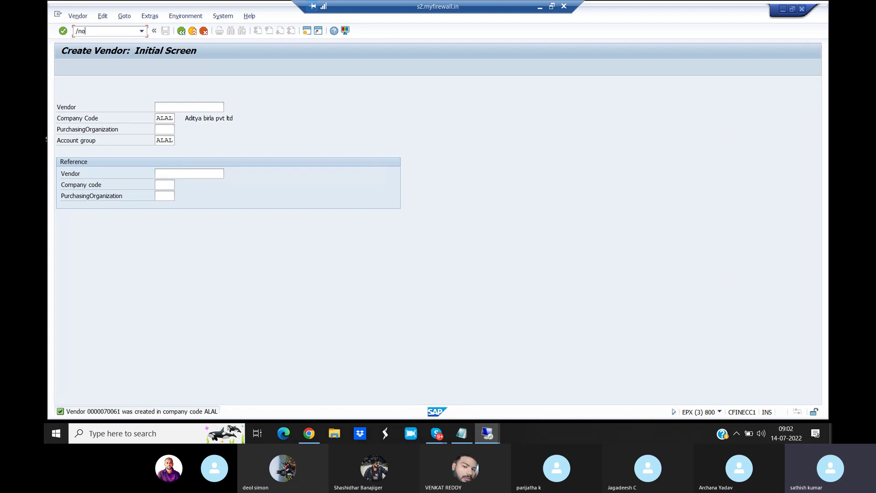
type("ba7")
key("Return")
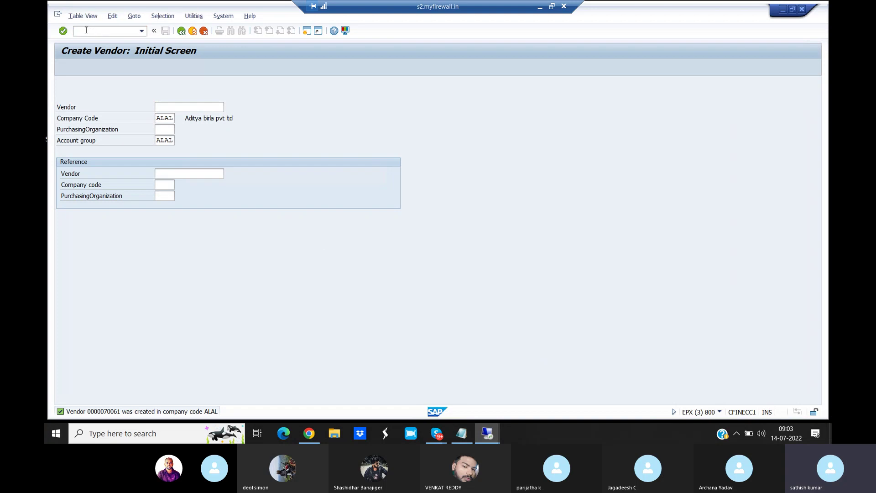
Step: Position the document types list at KA and select the vendor types KA, KG, KR and KZ
left_click(195, 396)
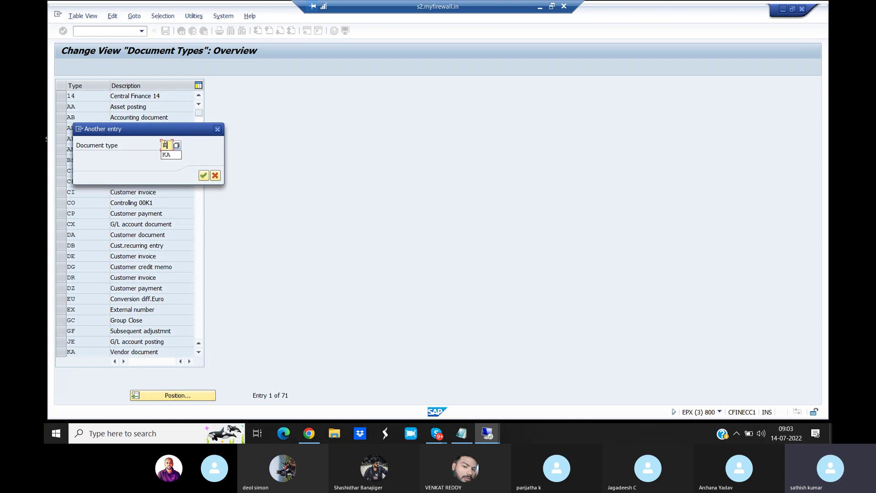
type("SA")
key("Return")
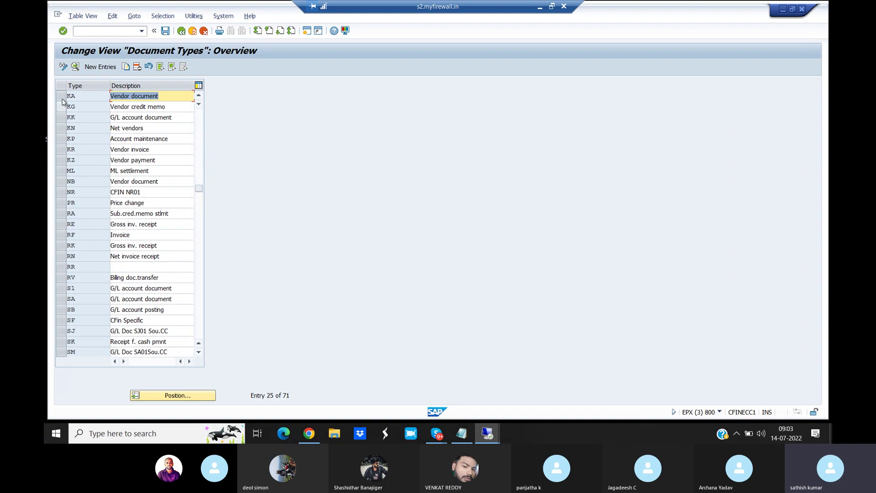
left_click(62, 96)
left_click(62, 107)
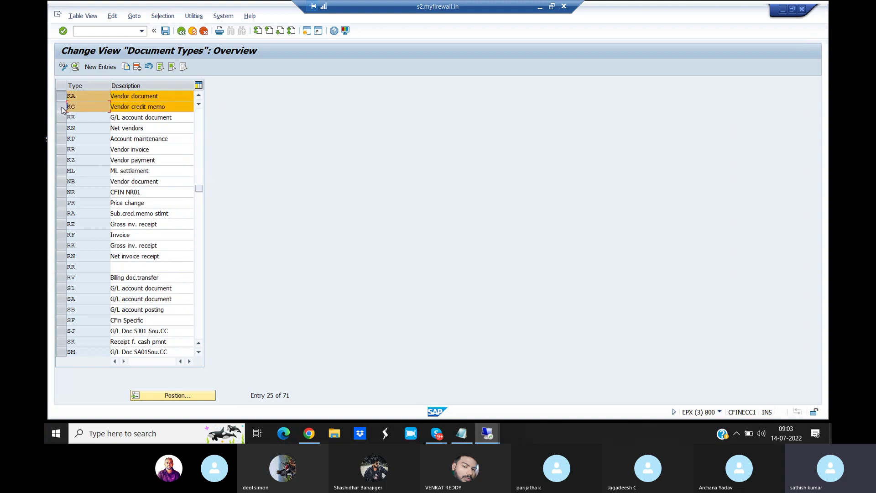
left_click(62, 149)
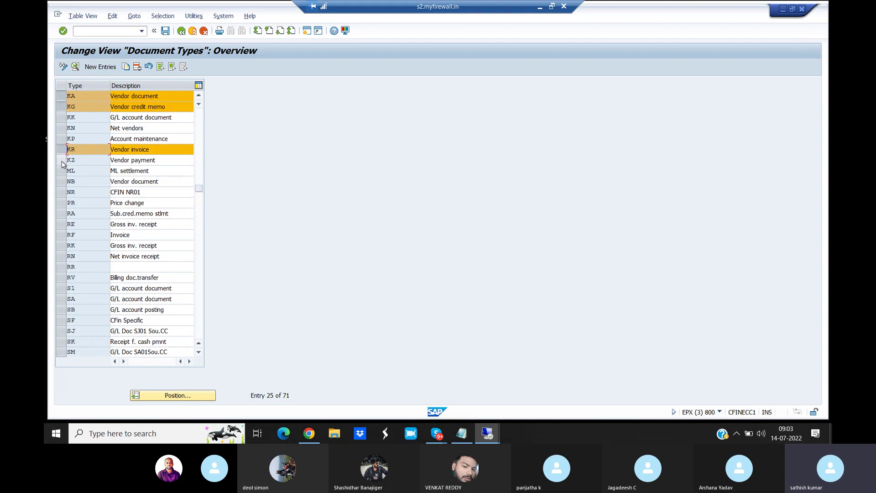
left_click(62, 160)
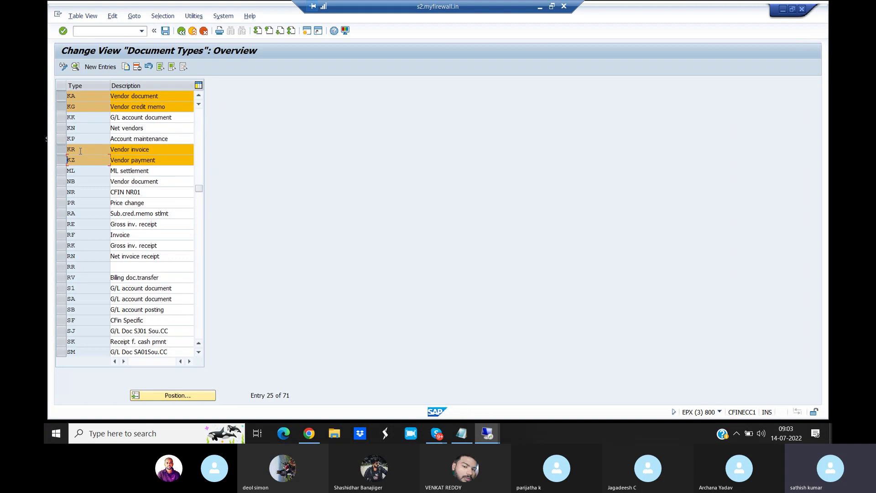
Step: Deselect KA, KG and KZ and open the details of document type KR, Vendor invoice
left_click(61, 97)
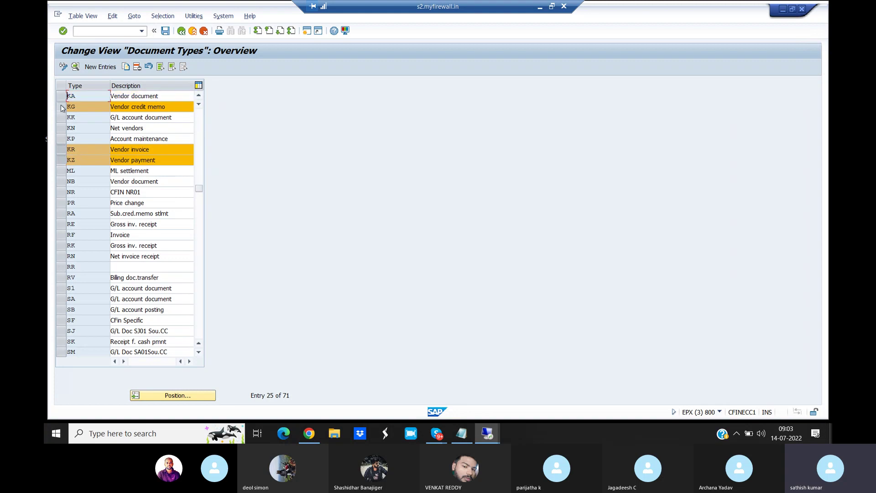
left_click(60, 107)
left_click(64, 160)
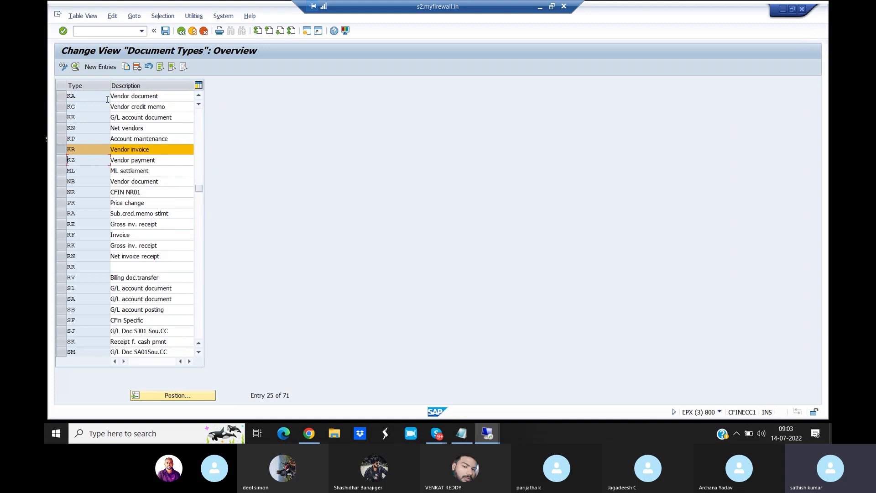
left_click(75, 68)
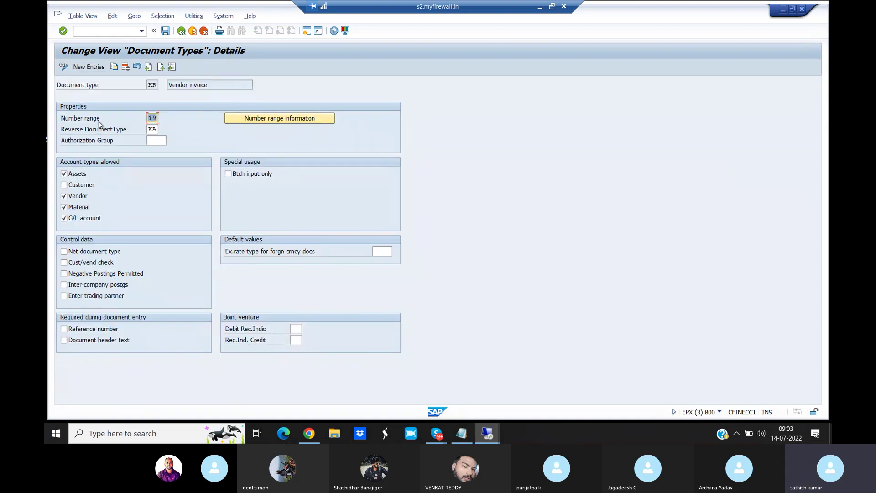
Step: From the KR type's number range information, open the accounting document intervals of company code ALAL for changing
left_click(157, 118)
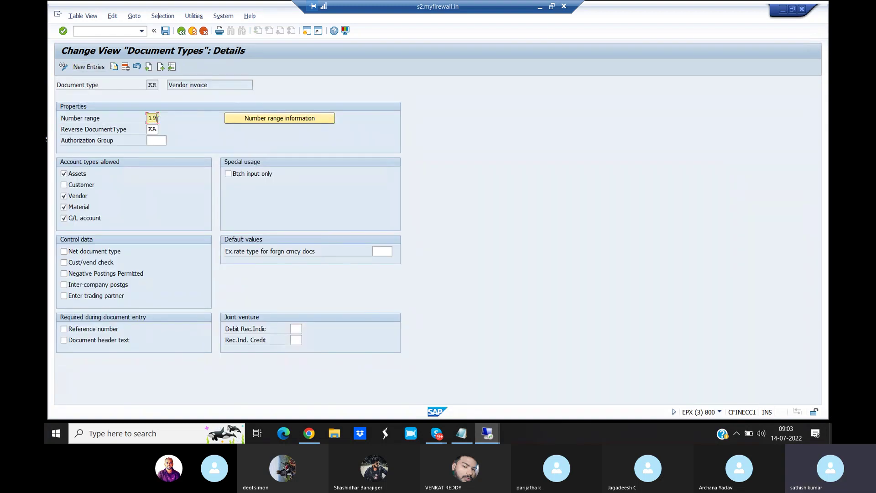
left_click(269, 119)
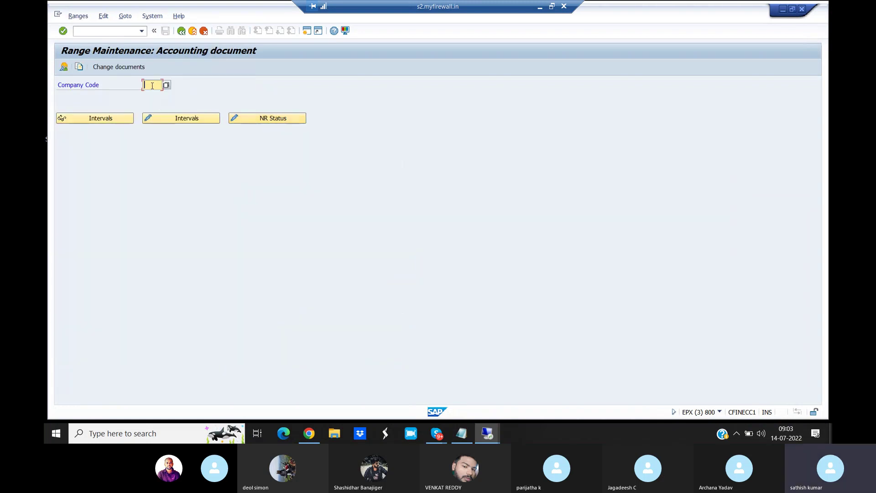
type("ALAL")
left_click(151, 117)
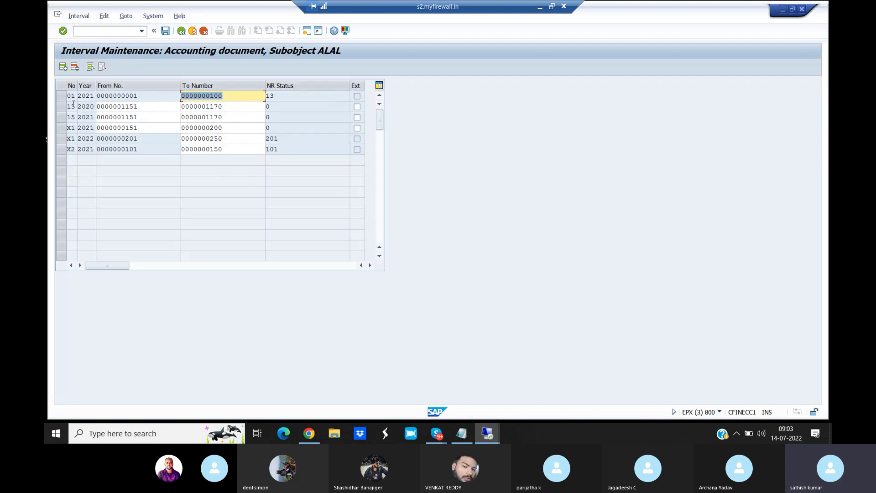
Step: Add number range interval 19 for year 2021 from 251 to 300 and save it, acknowledging the transport notice
left_click(63, 66)
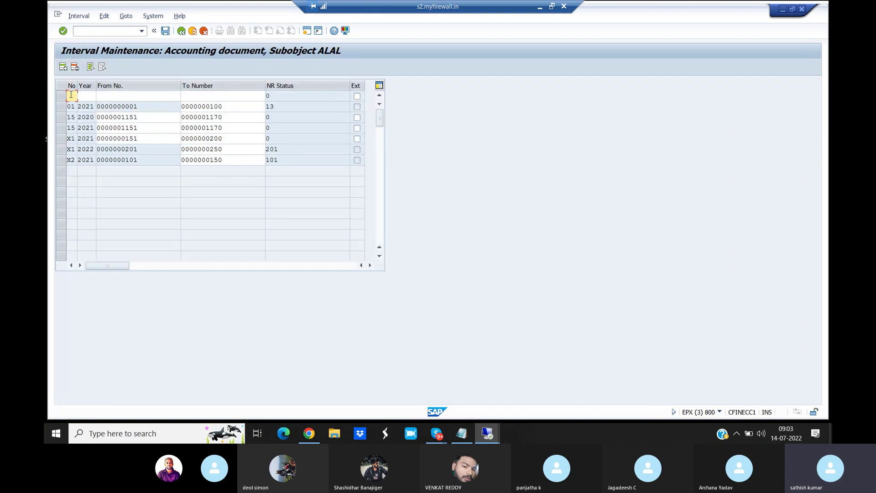
type("19")
left_click(84, 95)
type("2021")
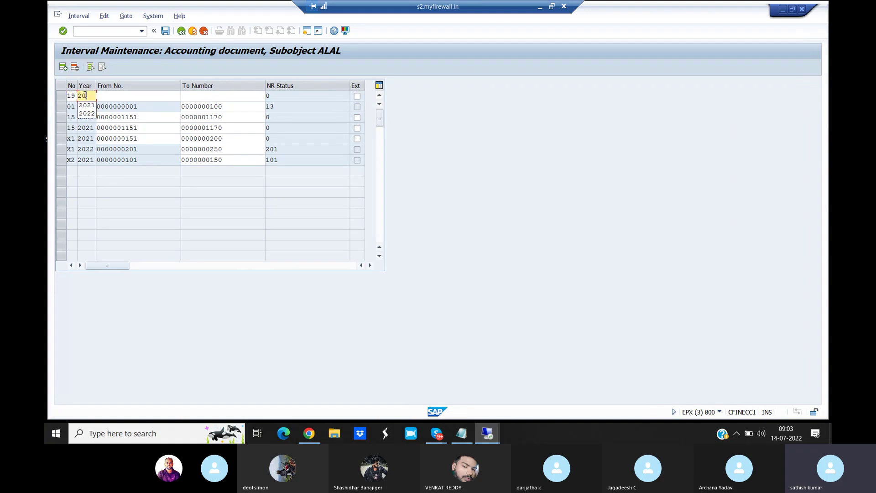
left_click(109, 94)
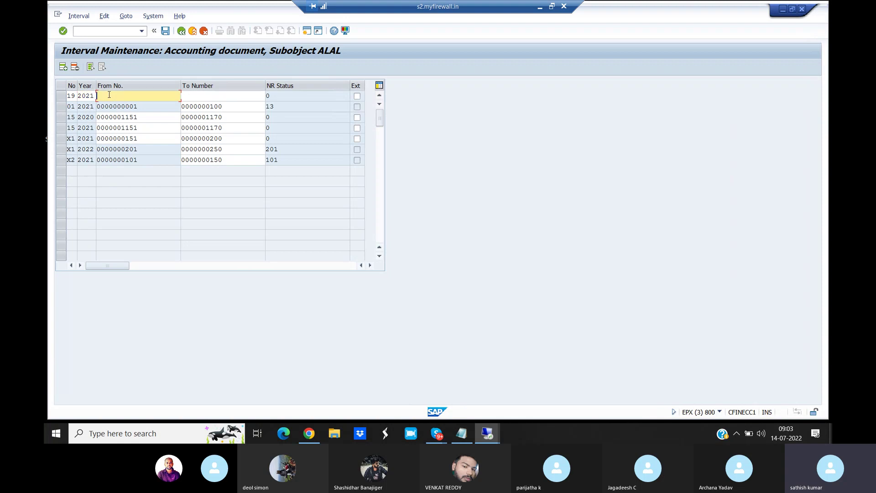
type("251")
left_click(196, 95)
type("300")
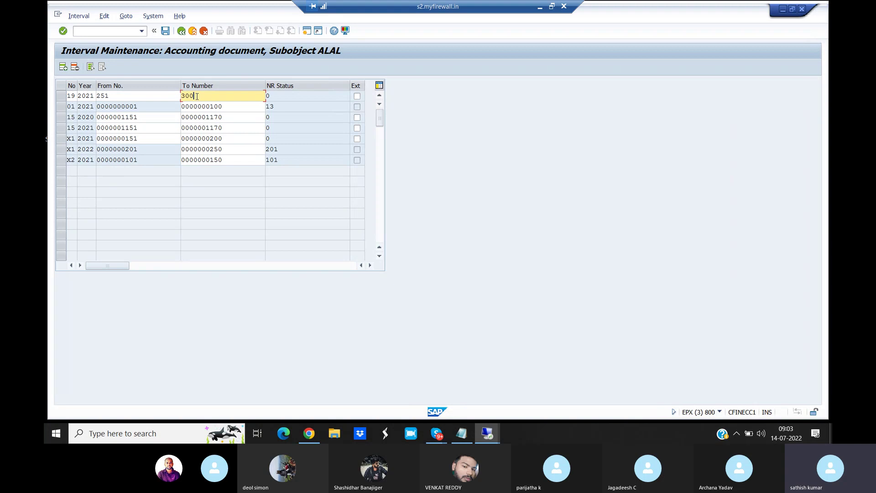
left_click(166, 31)
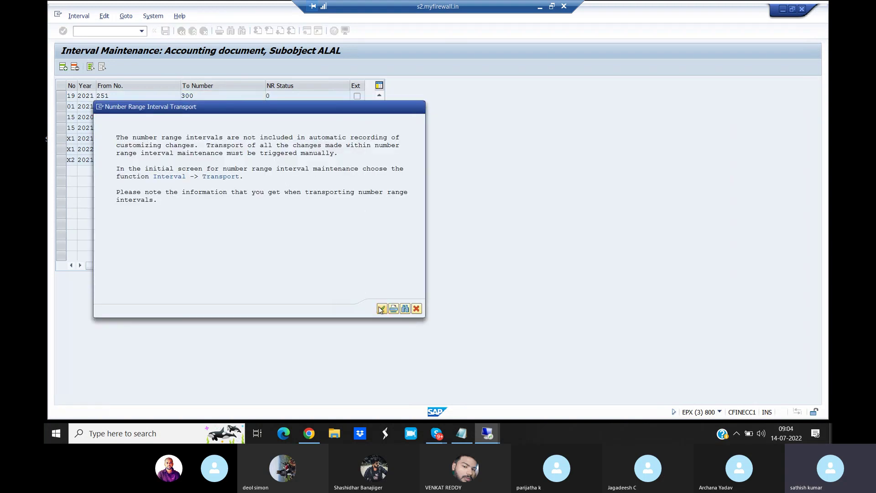
left_click(381, 309)
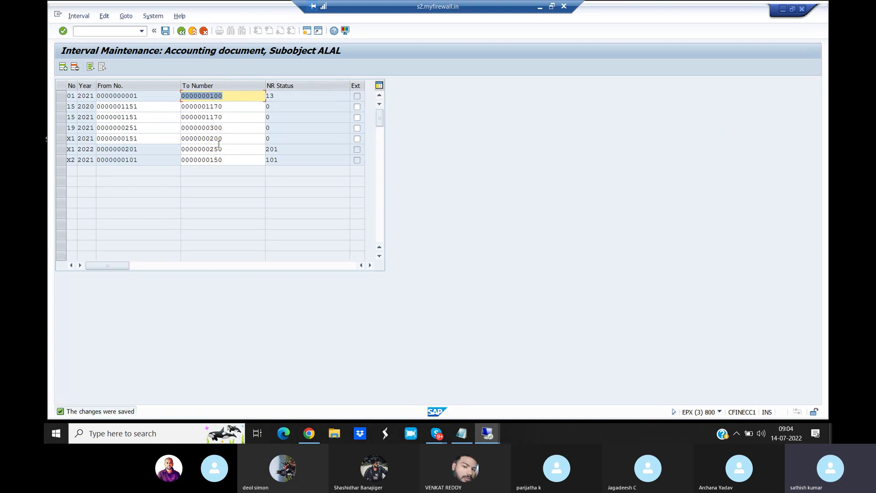
Step: Return to the document types overview and select type KZ, Vendor payment
left_click(181, 32)
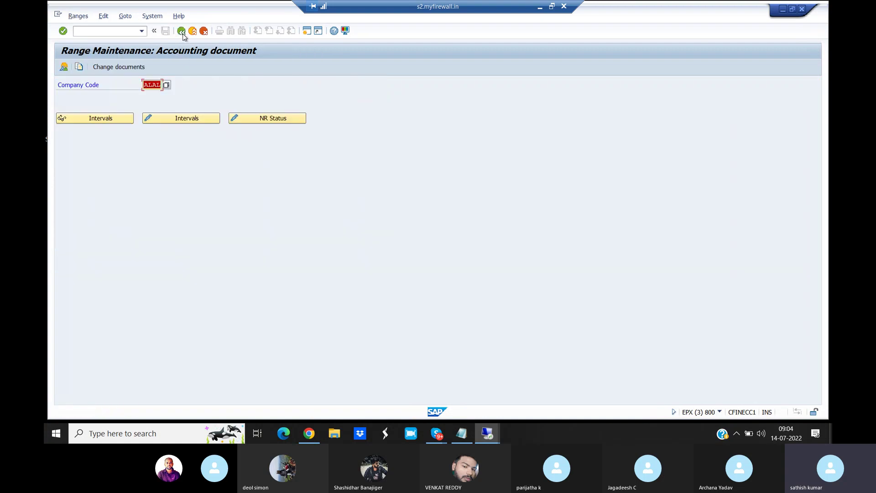
left_click(182, 34)
left_click(182, 33)
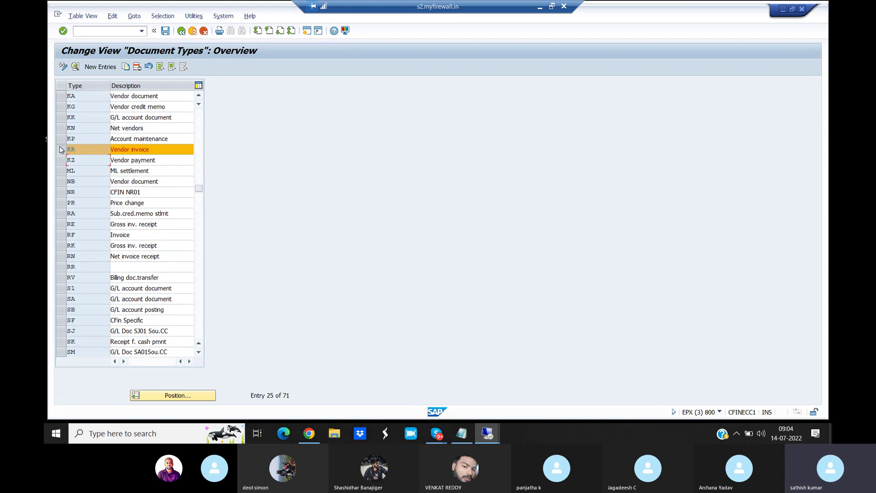
left_click(64, 160)
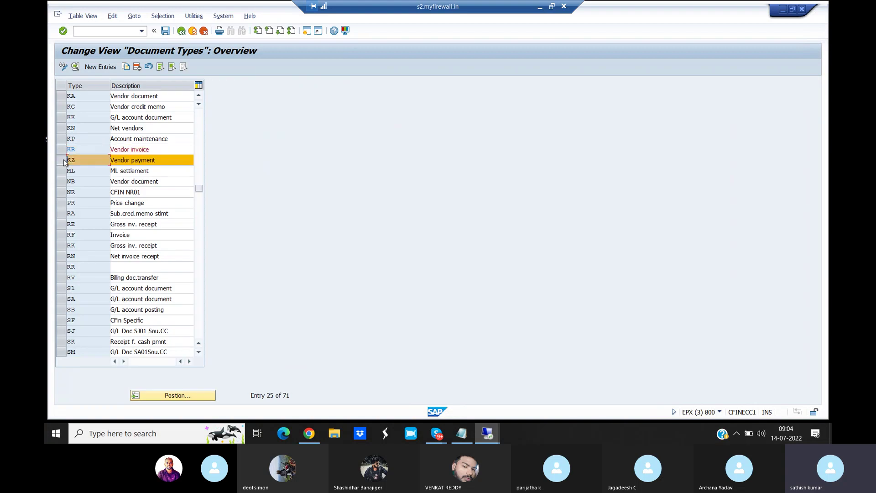